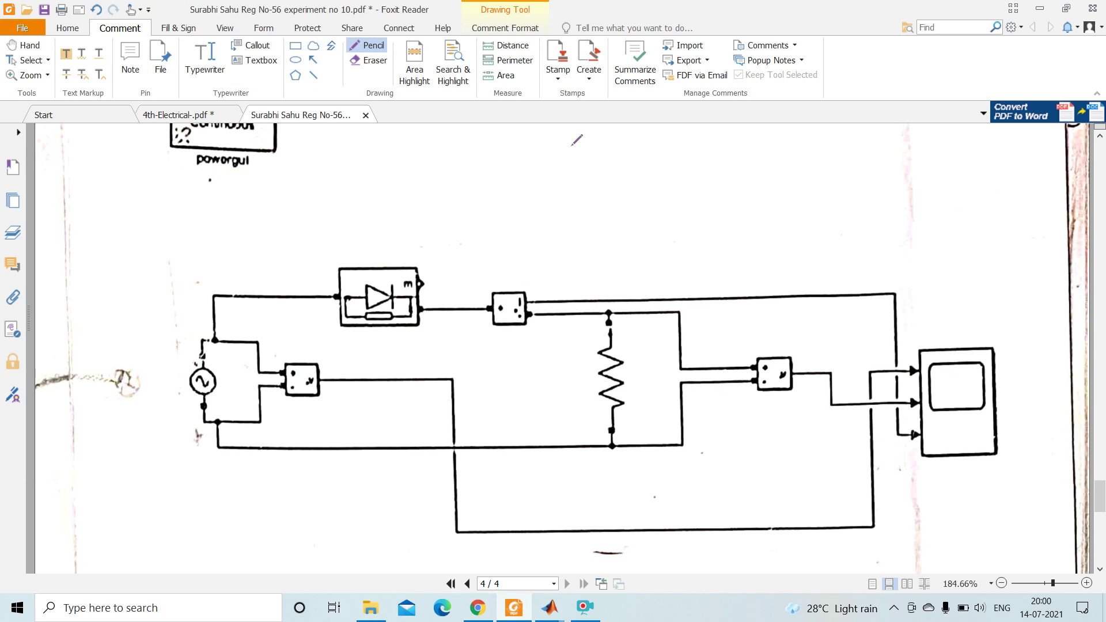
Sketch a half-wave rectifier circuit with an AC source, diode and resistor above the printed diagram, and underline the diode
{"action": "mouse_move", "coordinate": [568, 152]}
{"action": "left_mouse_down"}
{"action": "mouse_move", "coordinate": [554, 185]}
{"action": "mouse_move", "coordinate": [566, 196]}
{"action": "mouse_move", "coordinate": [579, 175]}
{"action": "mouse_move", "coordinate": [561, 187]}
{"action": "mouse_move", "coordinate": [572, 180]}
{"action": "mouse_move", "coordinate": [569, 153]}
{"action": "mouse_move", "coordinate": [634, 147]}
{"action": "mouse_move", "coordinate": [635, 167]}
{"action": "mouse_move", "coordinate": [635, 146]}
{"action": "mouse_move", "coordinate": [651, 167]}
{"action": "mouse_move", "coordinate": [691, 154]}
{"action": "mouse_move", "coordinate": [688, 235]}
{"action": "left_mouse_up"}
{"action": "mouse_move", "coordinate": [565, 196]}
{"action": "left_mouse_down"}
{"action": "mouse_move", "coordinate": [564, 235]}
{"action": "mouse_move", "coordinate": [692, 238]}
{"action": "left_mouse_up"}
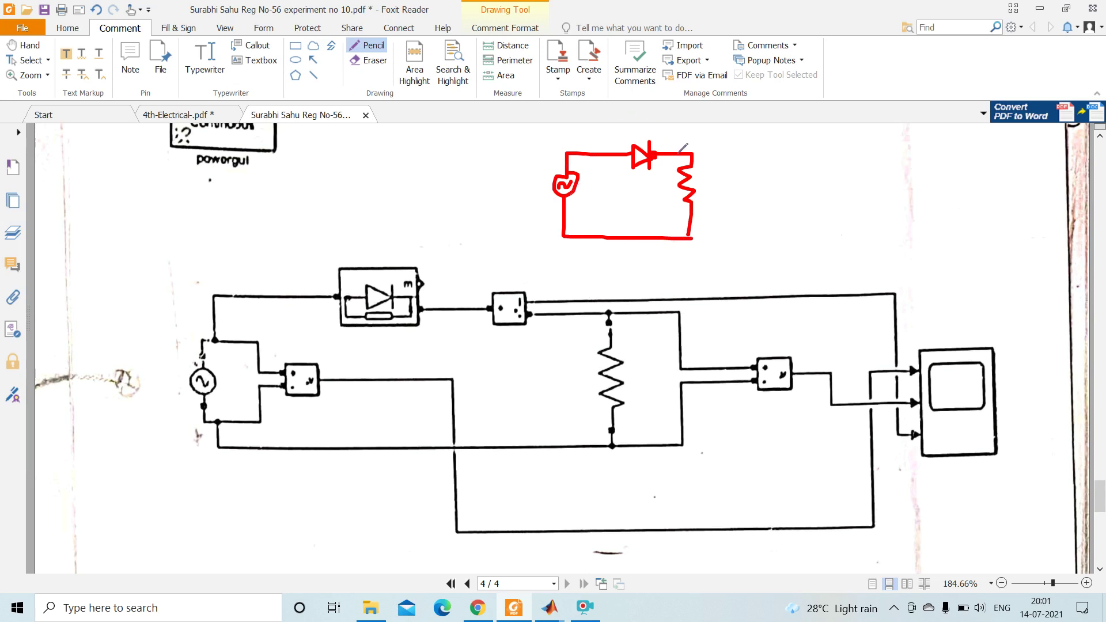
{"action": "mouse_move", "coordinate": [652, 173]}
{"action": "left_mouse_down"}
{"action": "mouse_move", "coordinate": [626, 179]}
{"action": "mouse_move", "coordinate": [661, 180]}
{"action": "mouse_move", "coordinate": [644, 174]}
{"action": "left_mouse_up"}
Annotate the sketched circuit with the source polarities for both half-cycles, an input sine wave and a current-loop arrow
{"action": "left_click_drag", "start_coordinate": [534, 169], "coordinate": [552, 207]}
{"action": "mouse_move", "coordinate": [445, 175]}
{"action": "left_mouse_down"}
{"action": "mouse_move", "coordinate": [446, 225]}
{"action": "mouse_move", "coordinate": [488, 198]}
{"action": "mouse_move", "coordinate": [458, 183]}
{"action": "mouse_move", "coordinate": [473, 216]}
{"action": "mouse_move", "coordinate": [486, 199]}
{"action": "left_mouse_up"}
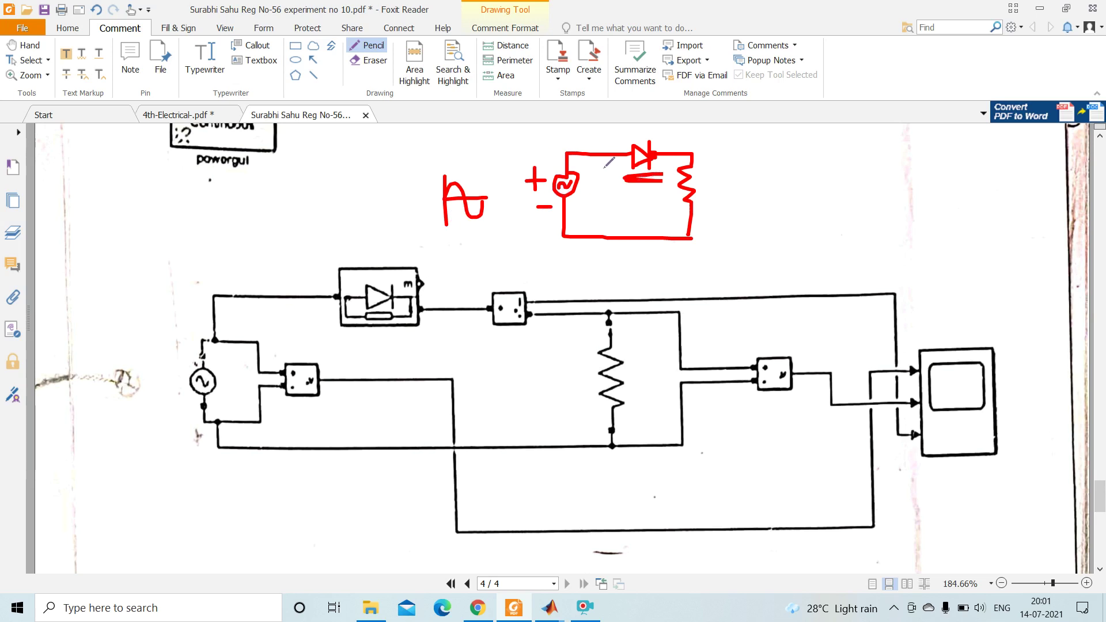
{"action": "mouse_move", "coordinate": [588, 169]}
{"action": "left_mouse_down"}
{"action": "mouse_move", "coordinate": [634, 168]}
{"action": "mouse_move", "coordinate": [664, 198]}
{"action": "mouse_move", "coordinate": [597, 209]}
{"action": "mouse_move", "coordinate": [605, 221]}
{"action": "left_mouse_up"}
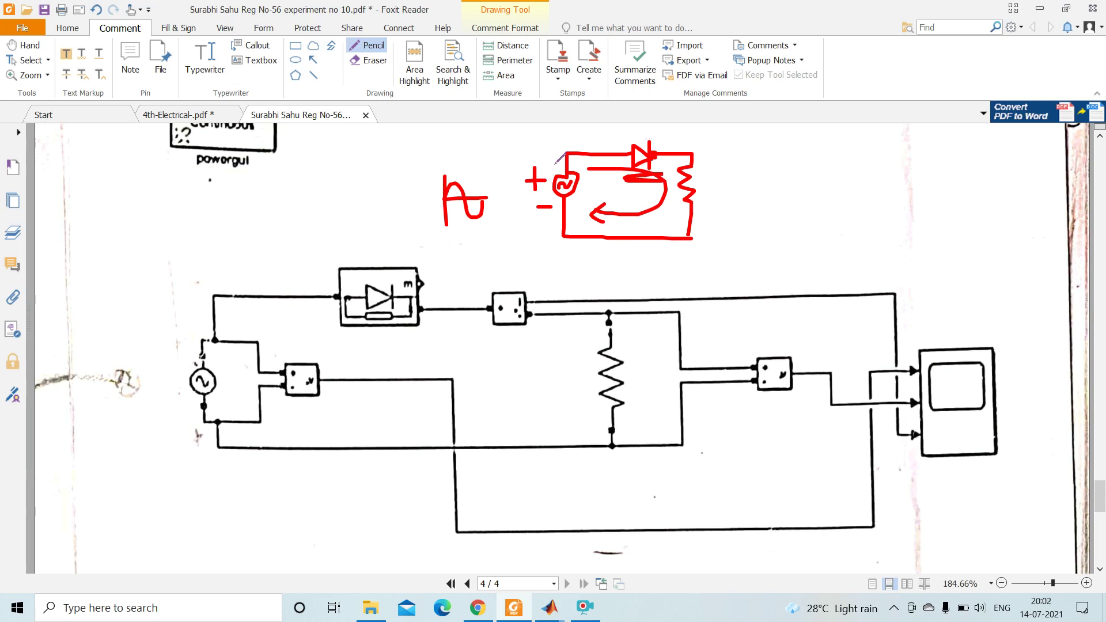
{"action": "left_click_drag", "start_coordinate": [553, 164], "coordinate": [563, 164]}
{"action": "left_click_drag", "start_coordinate": [555, 224], "coordinate": [559, 228]}
Sketch the rectified output waveform beside the circuit, with axes and three positive half-cycles separated by flat zero intervals
{"action": "left_click", "coordinate": [754, 154]}
{"action": "mouse_move", "coordinate": [755, 154]}
{"action": "left_mouse_down"}
{"action": "mouse_move", "coordinate": [756, 213]}
{"action": "mouse_move", "coordinate": [774, 184]}
{"action": "mouse_move", "coordinate": [842, 185]}
{"action": "left_mouse_up"}
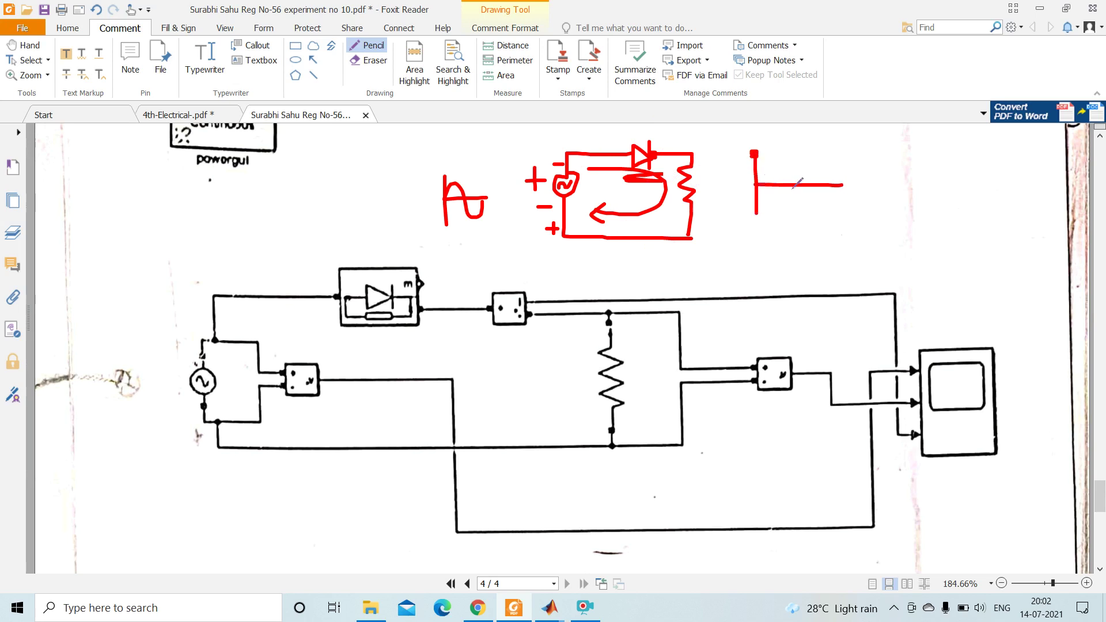
{"action": "mouse_move", "coordinate": [757, 184]}
{"action": "left_mouse_down"}
{"action": "mouse_move", "coordinate": [775, 167]}
{"action": "mouse_move", "coordinate": [783, 184]}
{"action": "left_mouse_up"}
{"action": "mouse_move", "coordinate": [786, 185]}
{"action": "left_mouse_down"}
{"action": "mouse_move", "coordinate": [812, 186]}
{"action": "mouse_move", "coordinate": [830, 164]}
{"action": "mouse_move", "coordinate": [847, 166]}
{"action": "mouse_move", "coordinate": [849, 184]}
{"action": "left_mouse_up"}
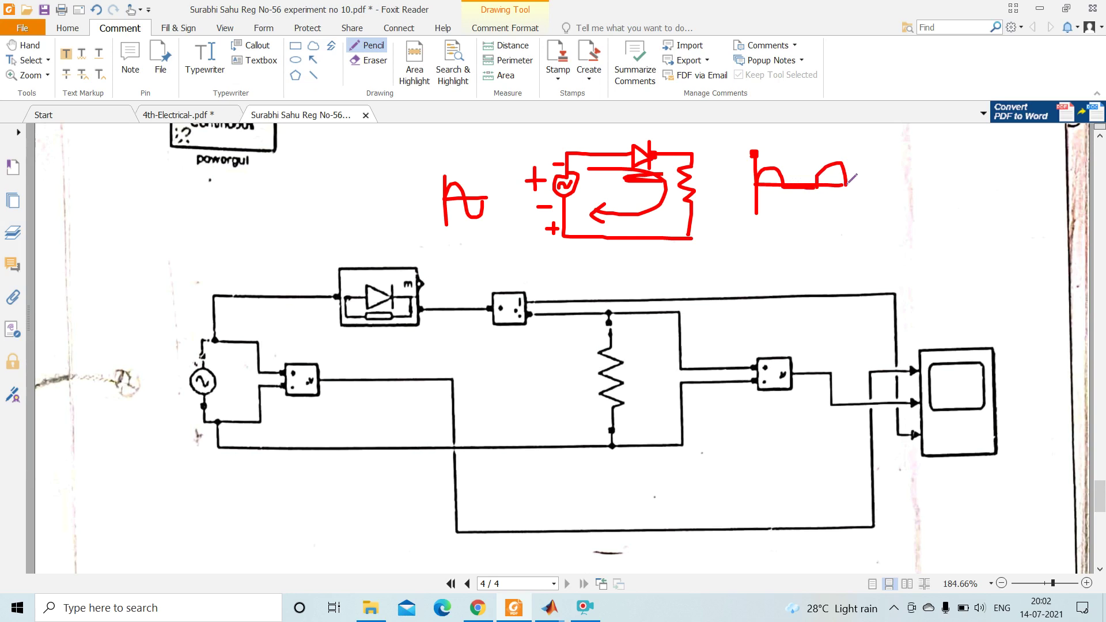
{"action": "left_click", "coordinate": [845, 185]}
{"action": "mouse_move", "coordinate": [848, 182]}
{"action": "left_mouse_down"}
{"action": "mouse_move", "coordinate": [879, 186]}
{"action": "mouse_move", "coordinate": [885, 168]}
{"action": "mouse_move", "coordinate": [910, 170]}
{"action": "mouse_move", "coordinate": [901, 187]}
{"action": "mouse_move", "coordinate": [949, 188]}
{"action": "left_mouse_up"}
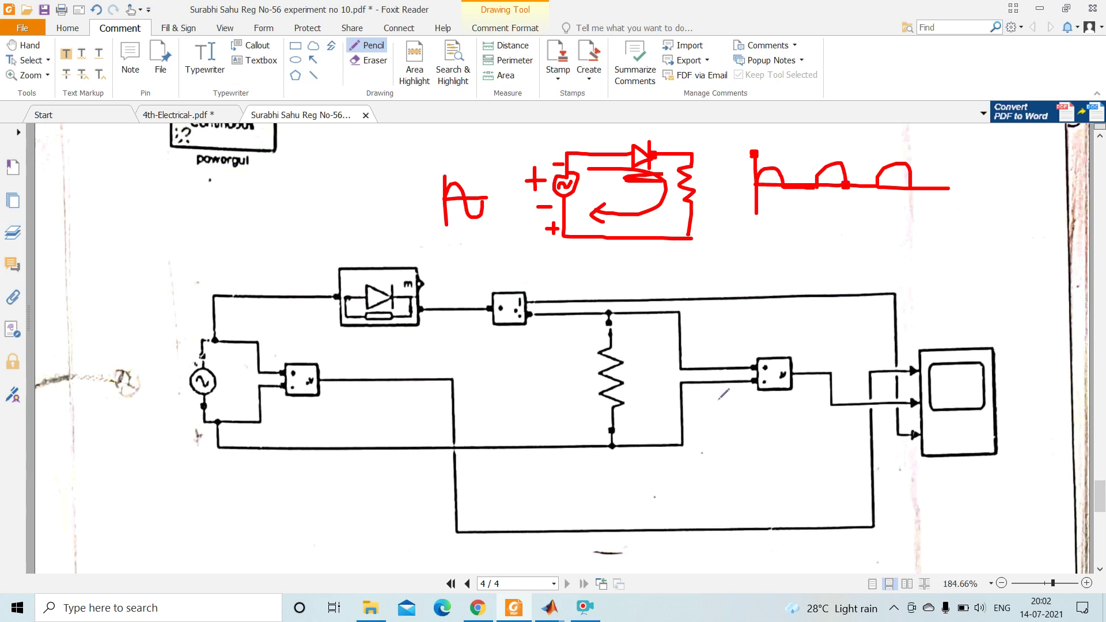
Switch to the untitled Simulink model and bring up the Simulink Library Browser
{"action": "left_click", "coordinate": [555, 613]}
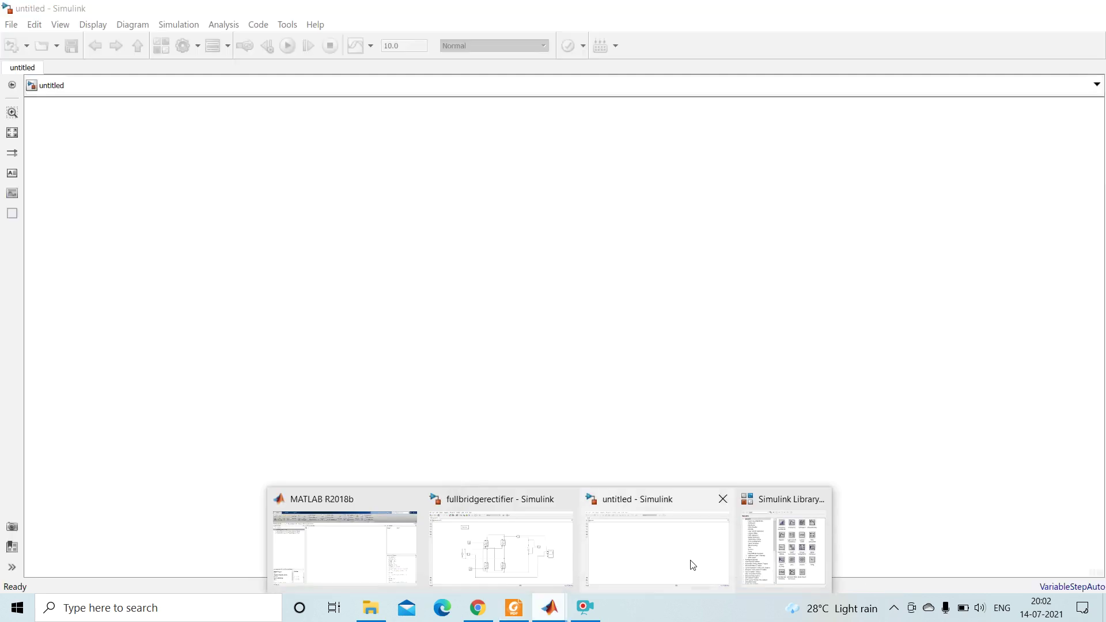
{"action": "left_click", "coordinate": [692, 565]}
{"action": "left_click", "coordinate": [552, 617]}
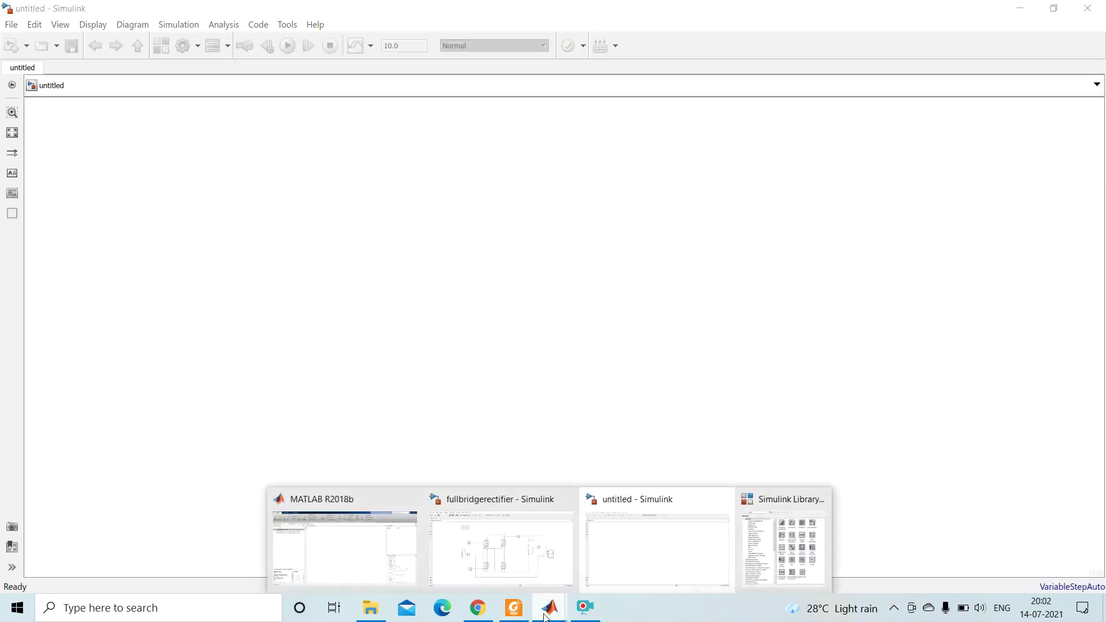
{"action": "left_click", "coordinate": [774, 552]}
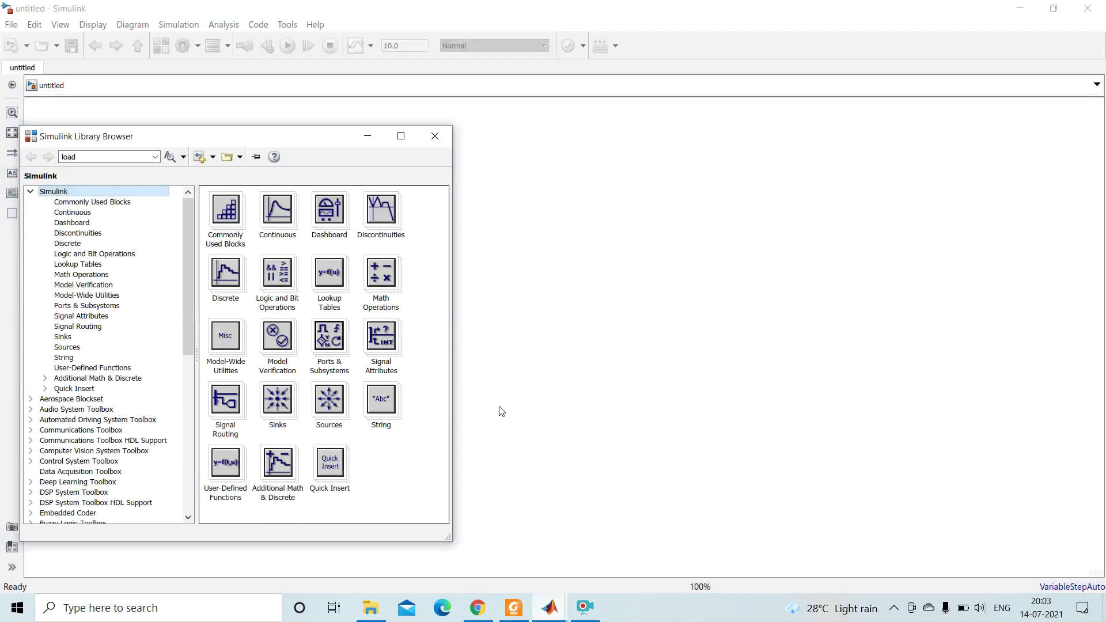
Add an AC Voltage Source to the model from Simscape's Specialized Power Systems, Fundamental Blocks, Electrical Sources library
{"action": "left_click_drag", "start_coordinate": [189, 309], "coordinate": [187, 458]}
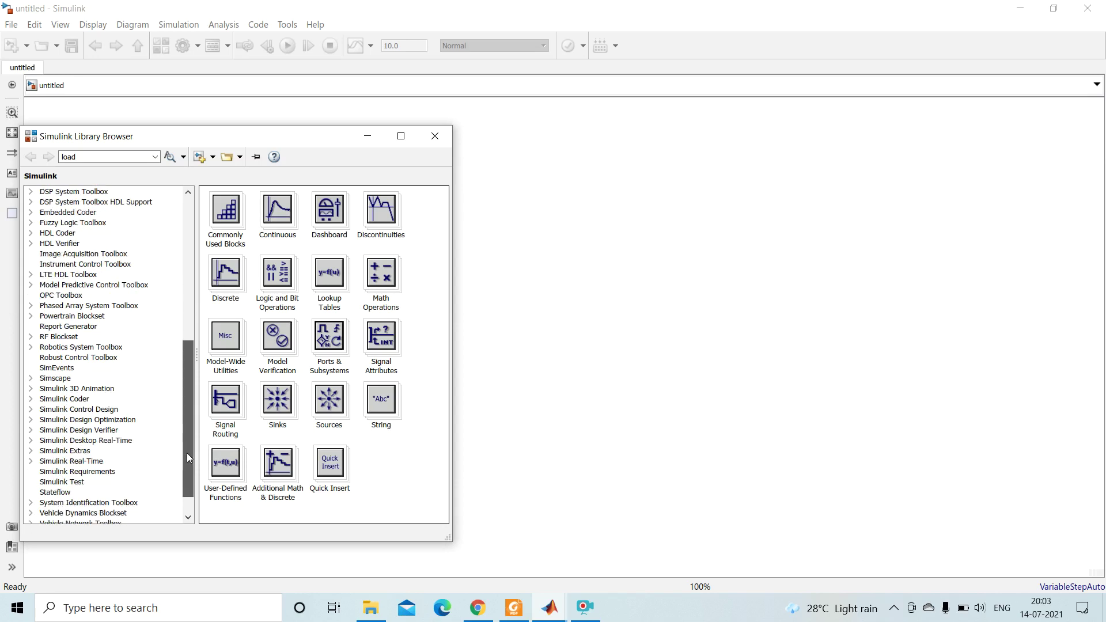
{"action": "left_click", "coordinate": [31, 379]}
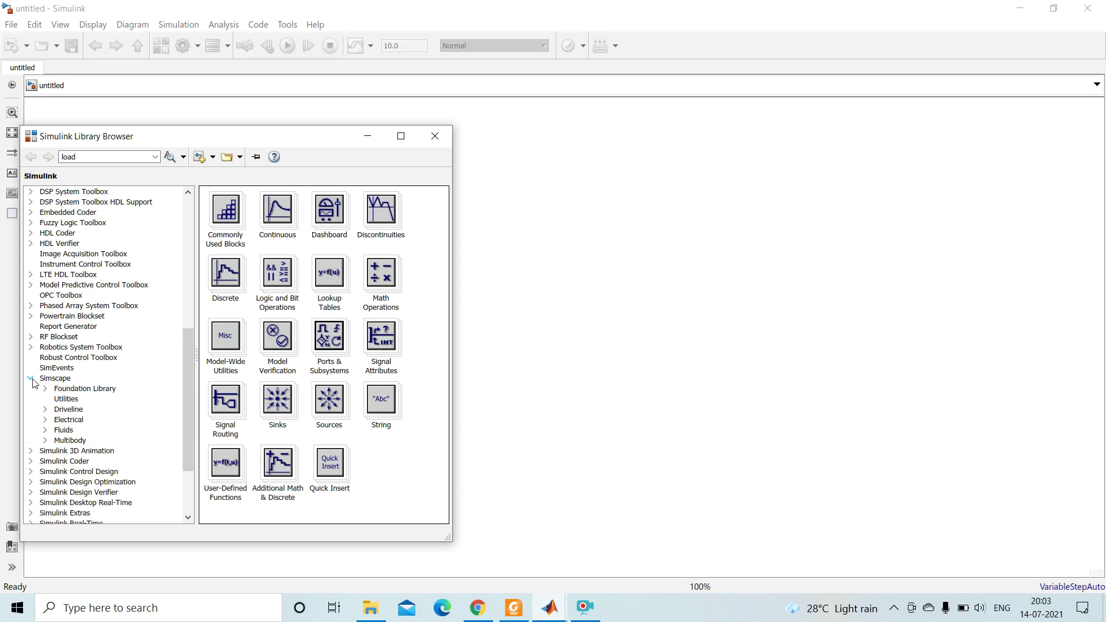
{"action": "left_click", "coordinate": [45, 420]}
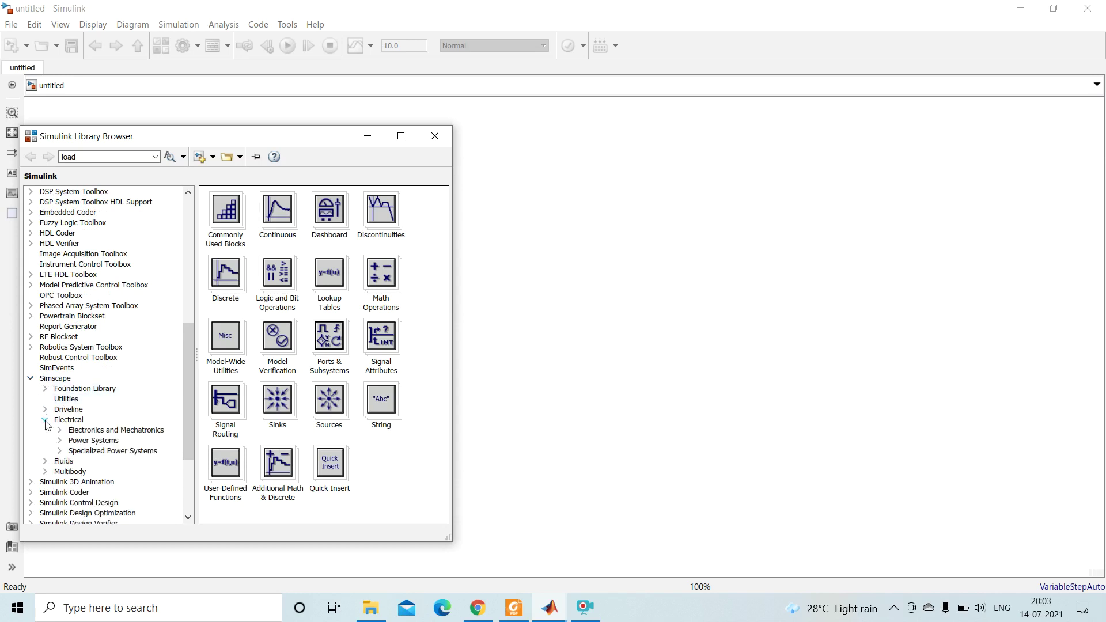
{"action": "left_click", "coordinate": [60, 451]}
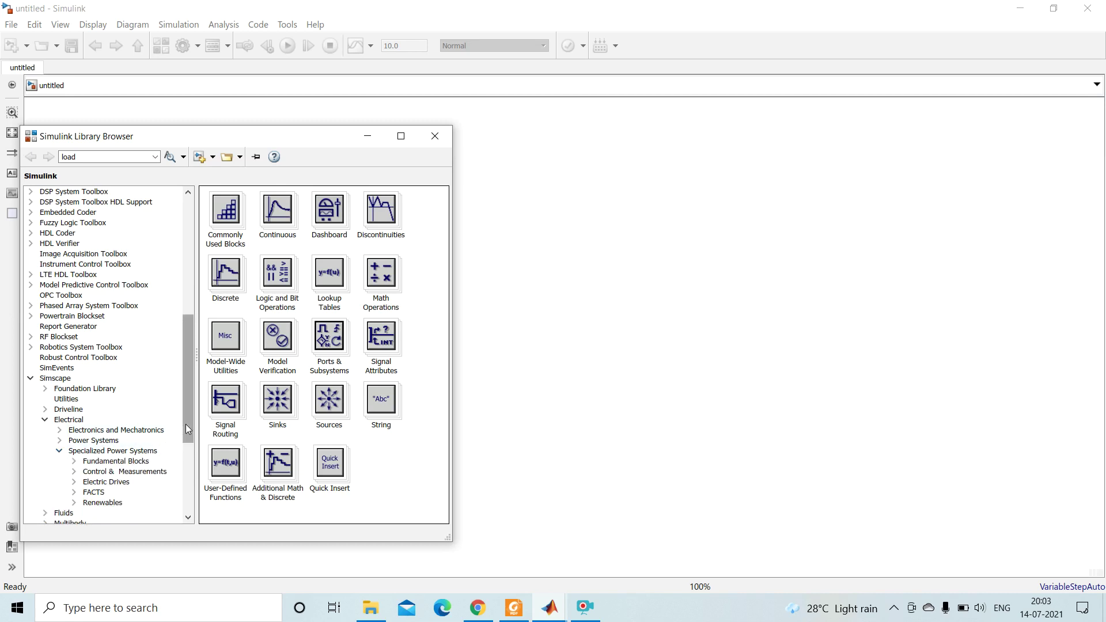
{"action": "left_click_drag", "start_coordinate": [186, 425], "coordinate": [186, 435]}
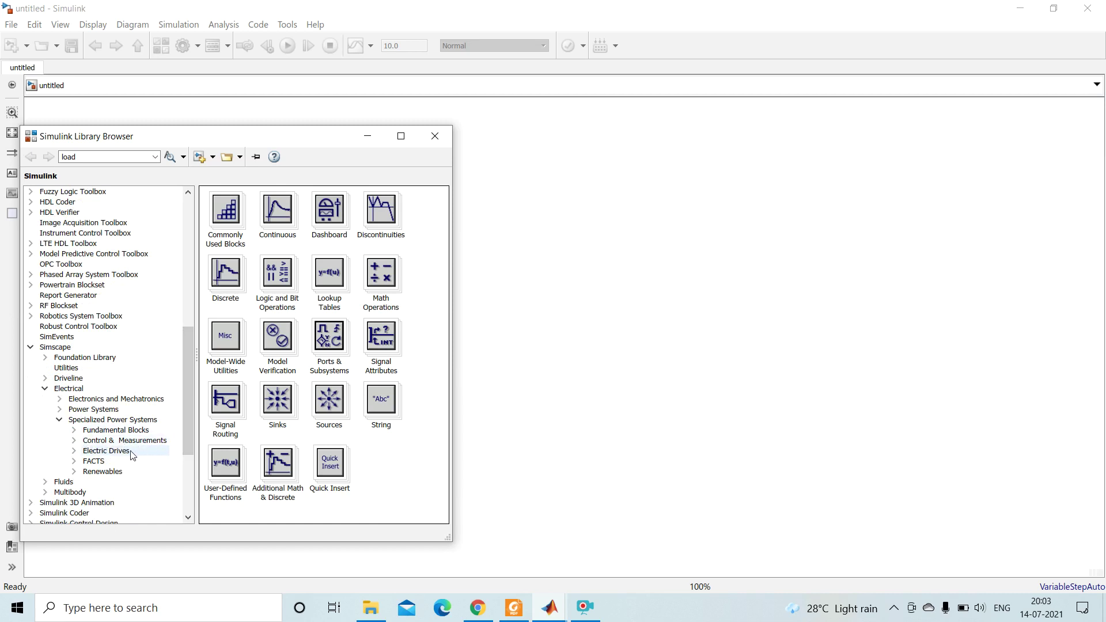
{"action": "left_click", "coordinate": [74, 431]}
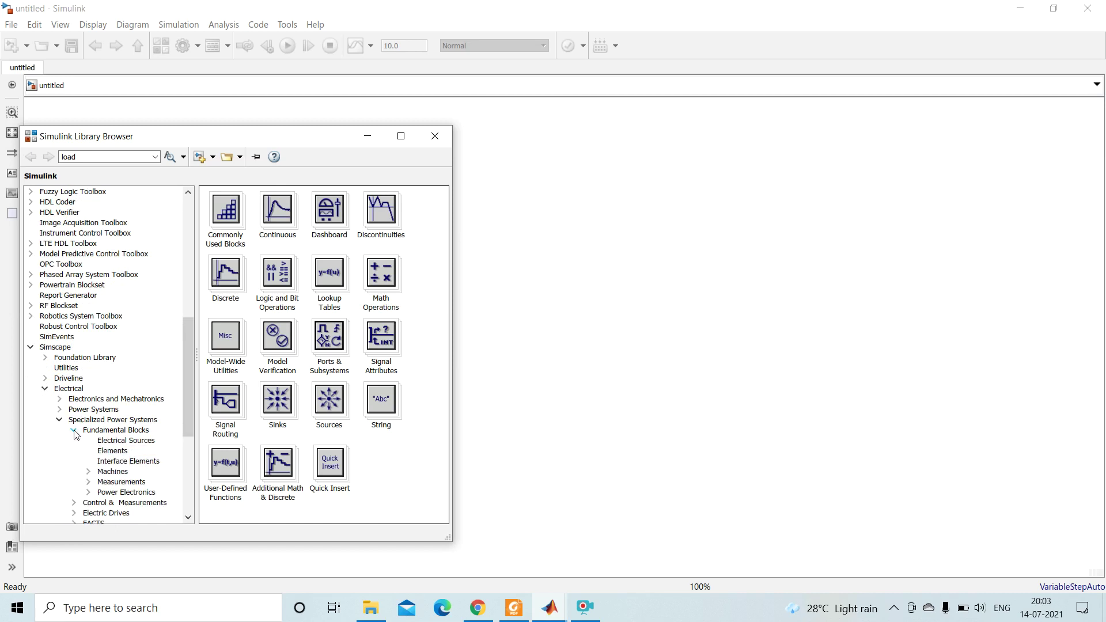
{"action": "left_click", "coordinate": [124, 441]}
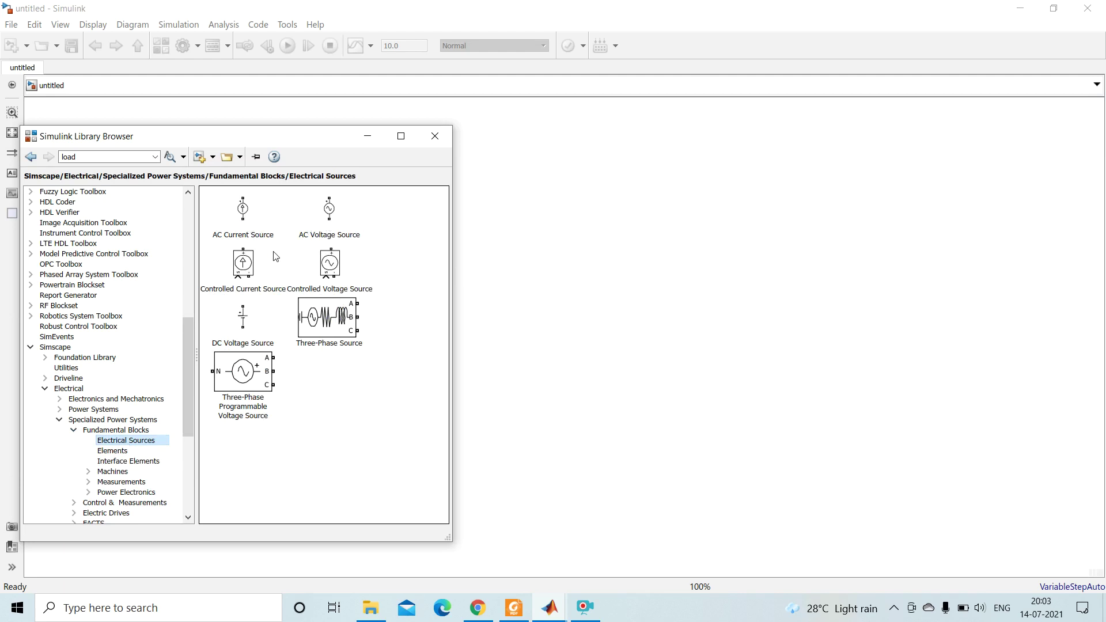
{"action": "left_click", "coordinate": [332, 210]}
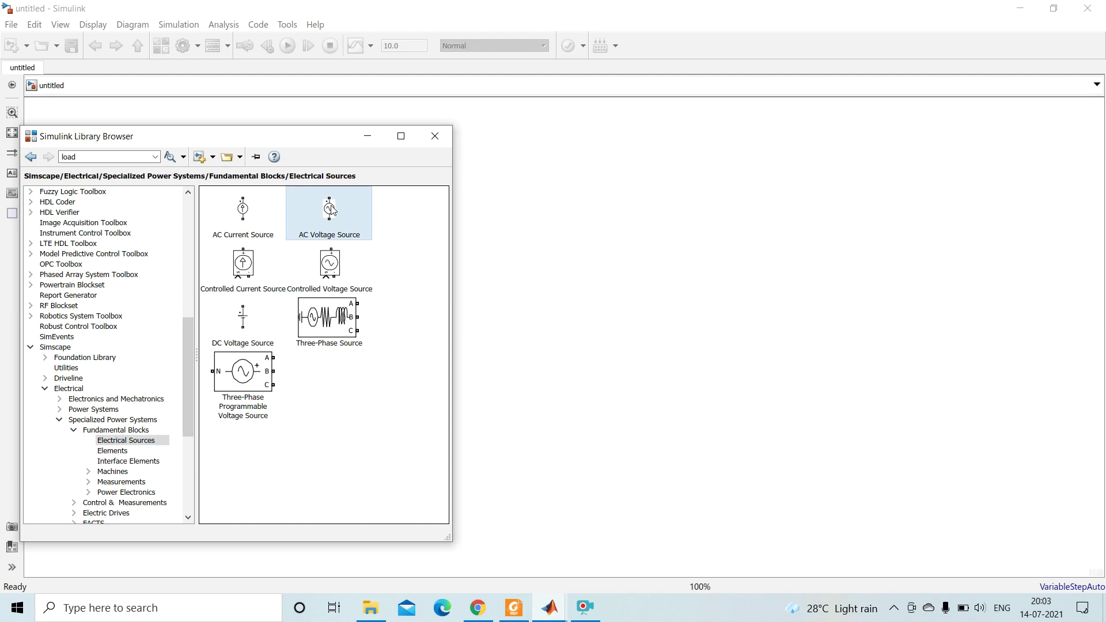
{"action": "key", "text": "ctrl+i"}
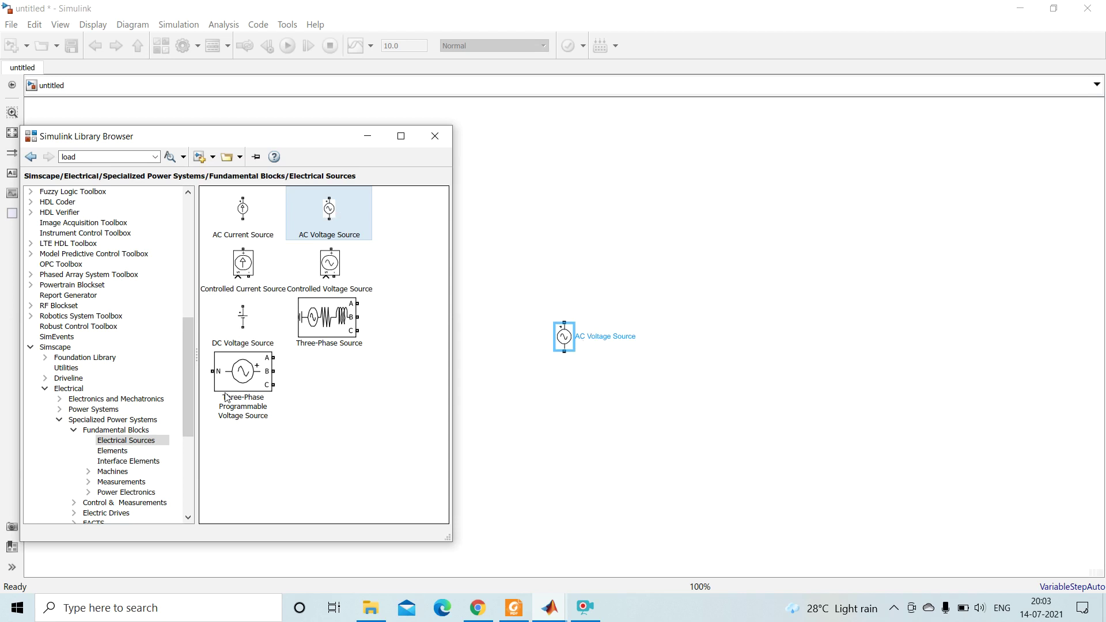
Add a Series RLC Branch from the Elements library to the model
{"action": "left_click", "coordinate": [124, 453]}
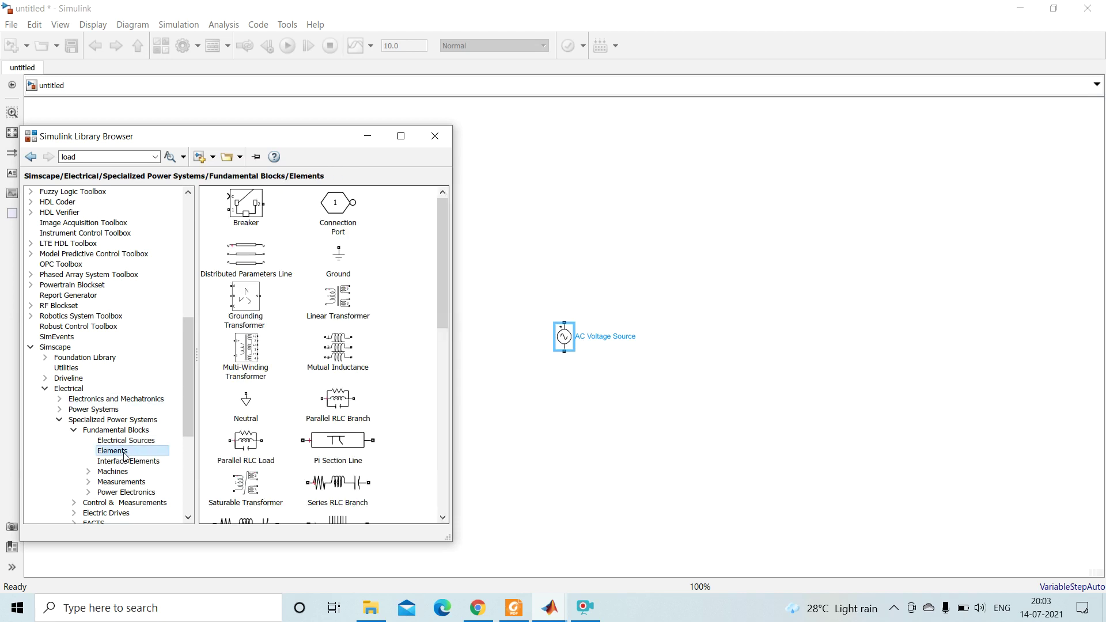
{"action": "left_click_drag", "start_coordinate": [440, 268], "coordinate": [440, 329]}
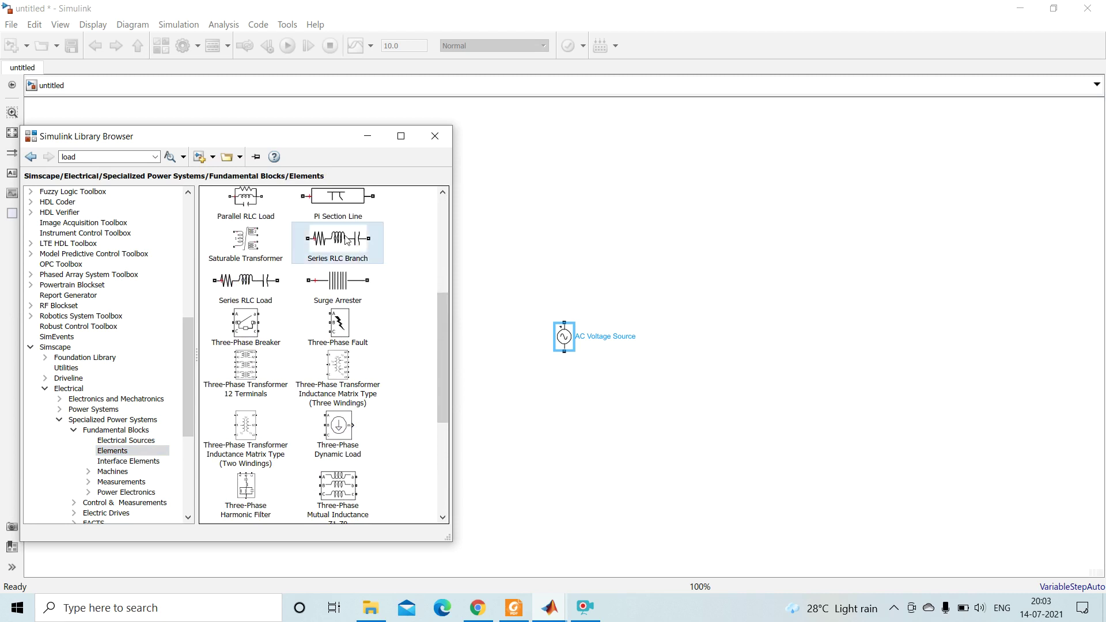
{"action": "key", "text": "ctrl+i"}
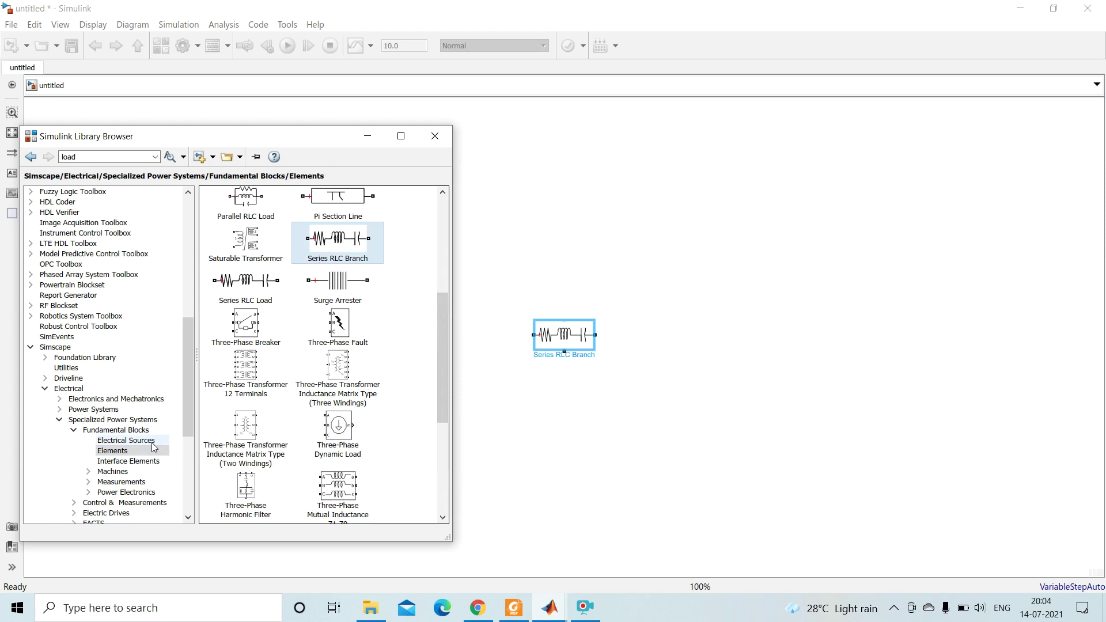
Add a Diode block from the Power Electronics library to the model
{"action": "left_click", "coordinate": [127, 493]}
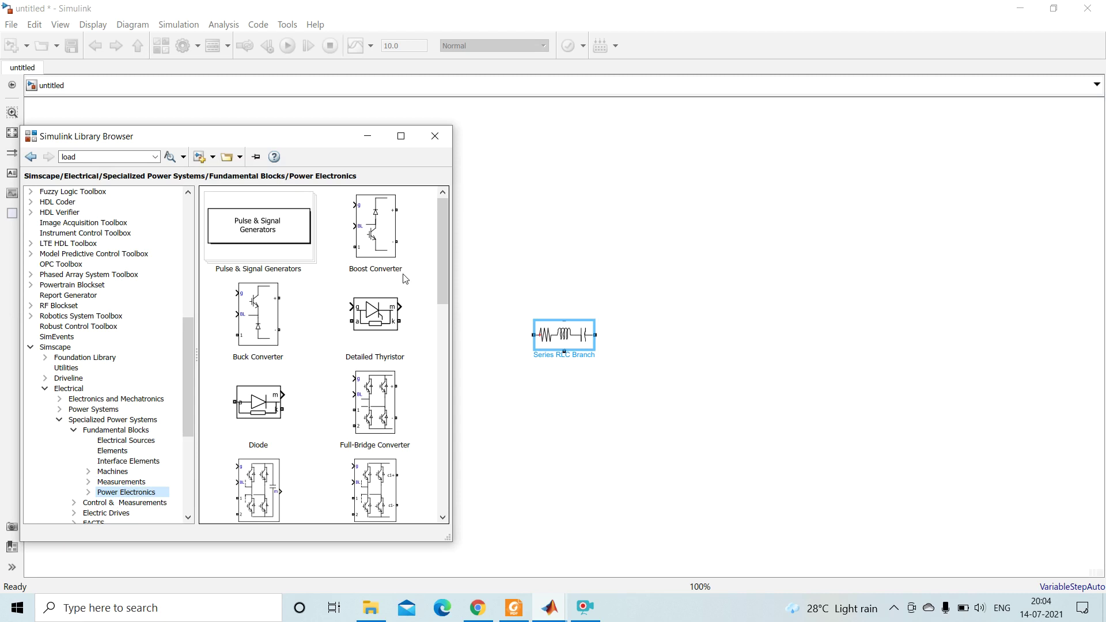
{"action": "left_click_drag", "start_coordinate": [441, 271], "coordinate": [440, 285]}
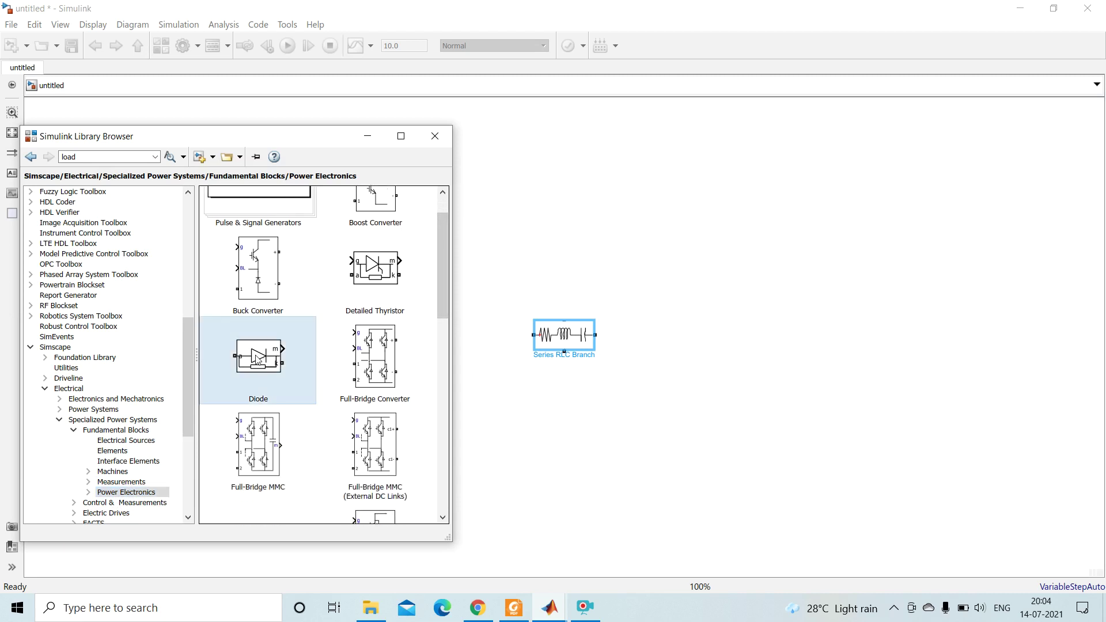
{"action": "key", "text": "ctrl+i"}
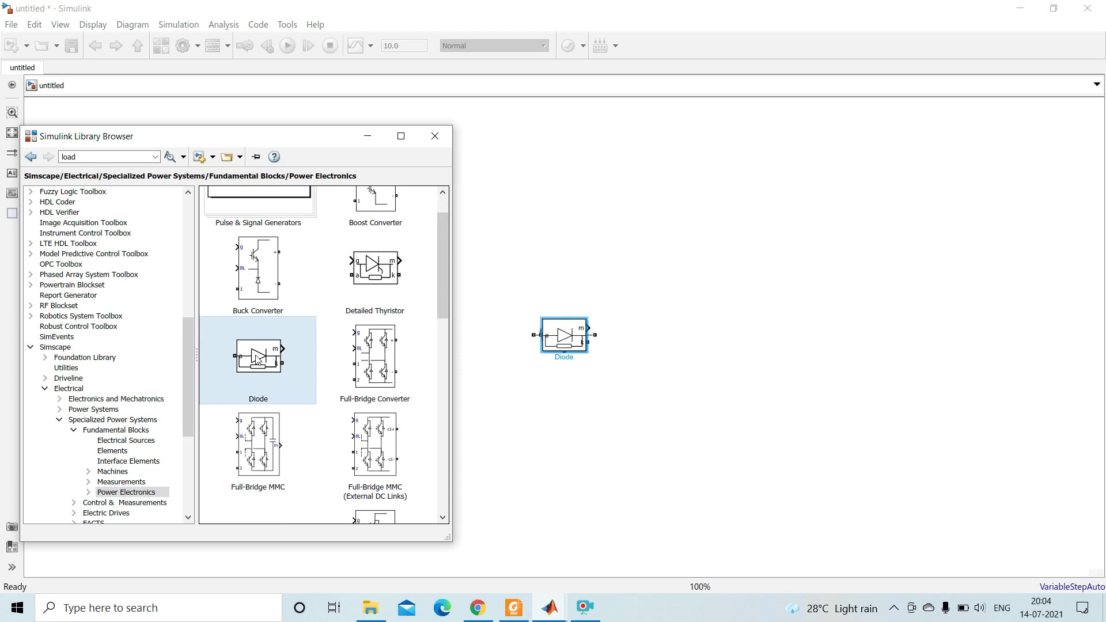
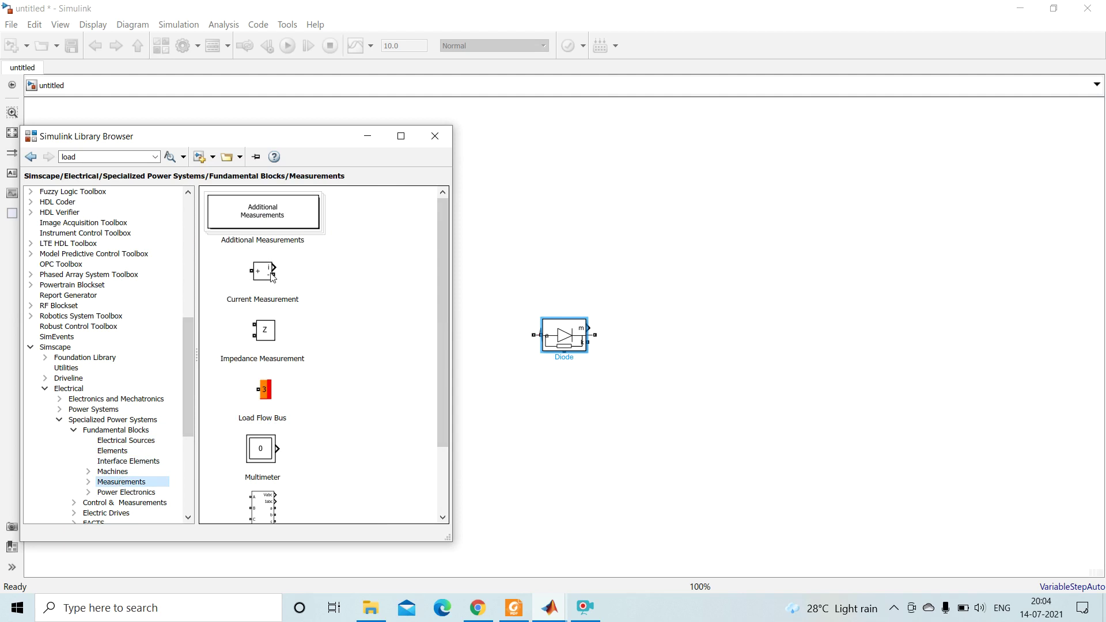
Add a Current Measurement and a Voltage Measurement block from the Measurements library to the model
{"action": "key", "text": "ctrl+i"}
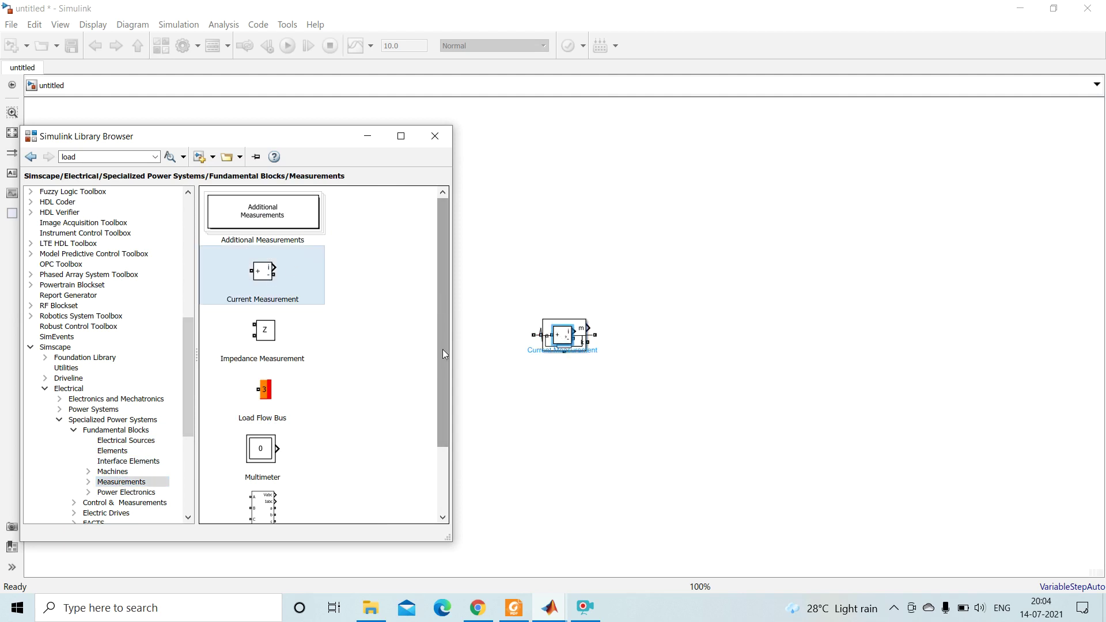
{"action": "left_click_drag", "start_coordinate": [441, 396], "coordinate": [444, 463]}
{"action": "left_click", "coordinate": [268, 503]}
{"action": "key", "text": "ctrl+i"}
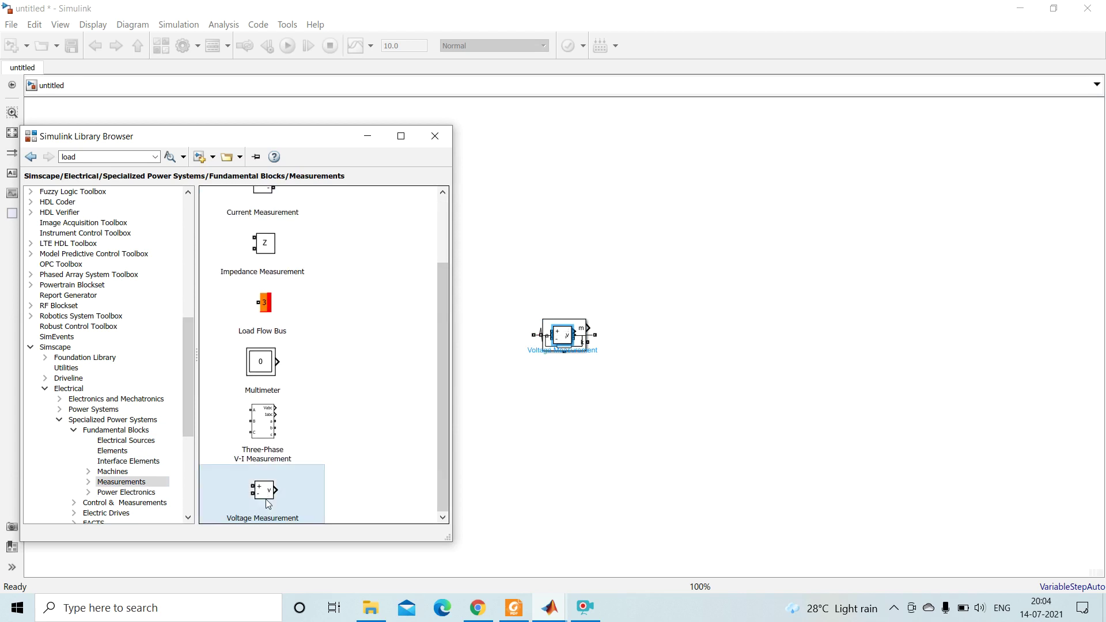
Look through the Specialized Power Systems Fundamental Blocks libraries, from Electrical Sources to Power Electronics and its Pulse & Signal Generators
{"action": "left_click_drag", "start_coordinate": [188, 419], "coordinate": [185, 462]}
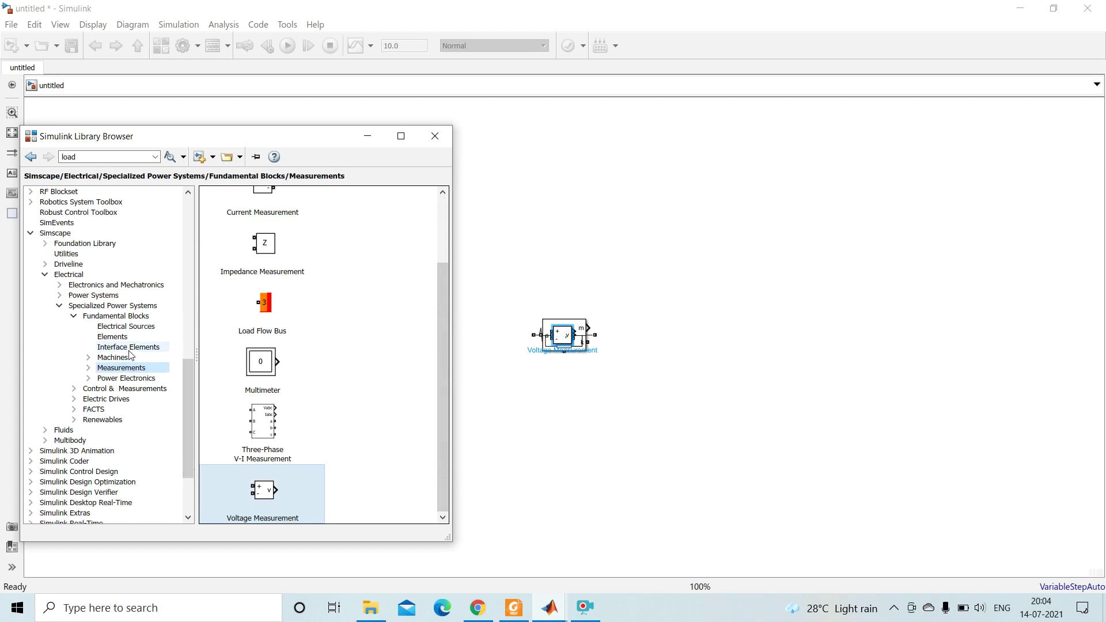
{"action": "left_click", "coordinate": [132, 327]}
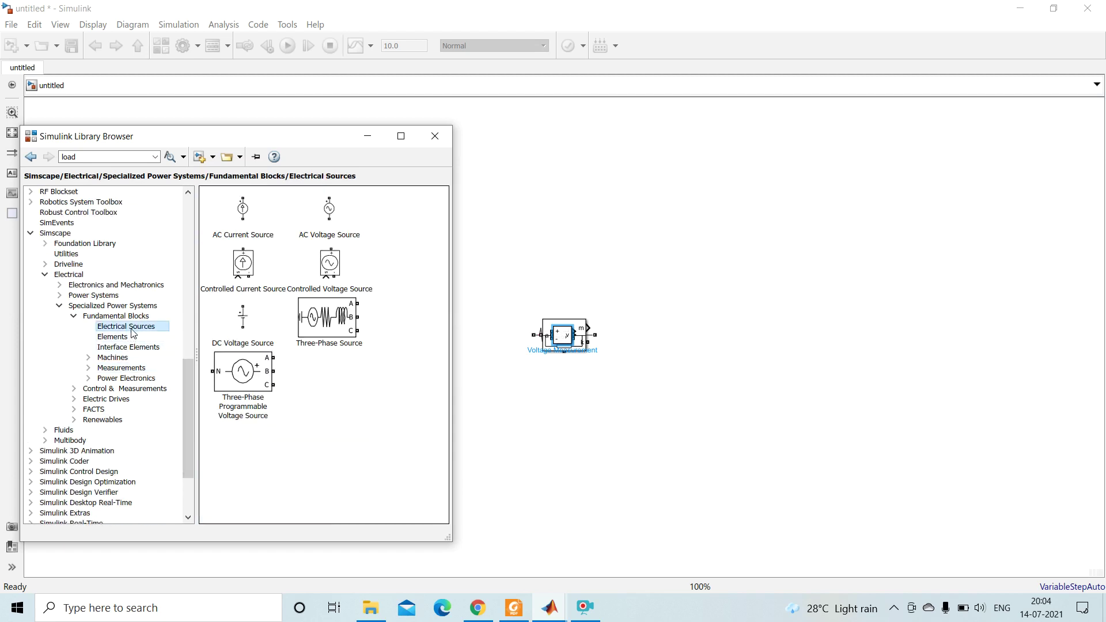
{"action": "left_click", "coordinate": [132, 335]}
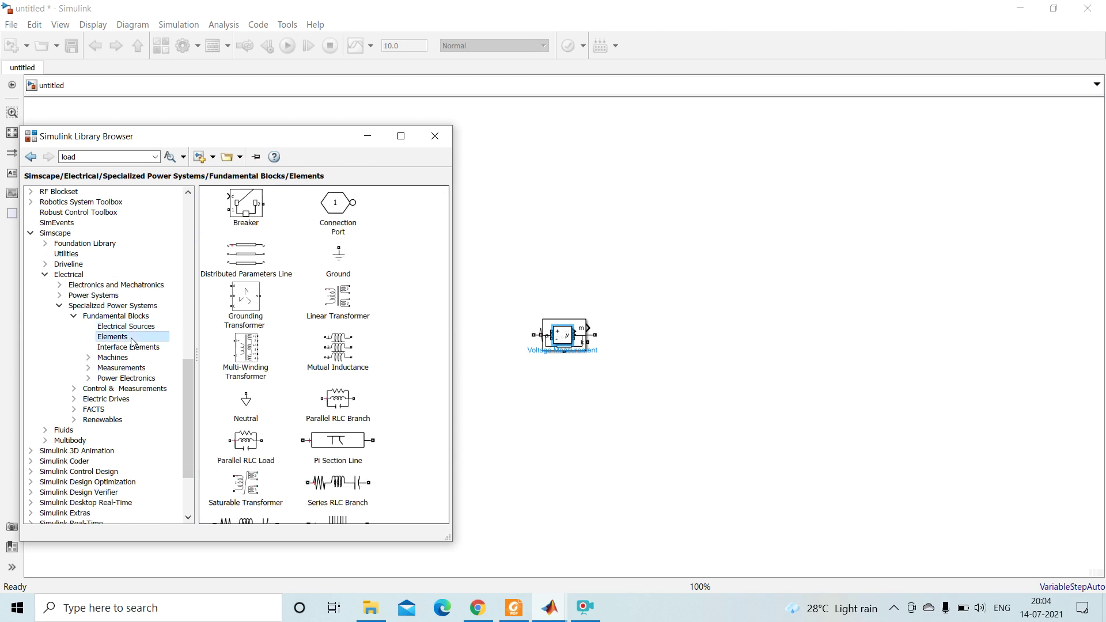
{"action": "left_click", "coordinate": [132, 348]}
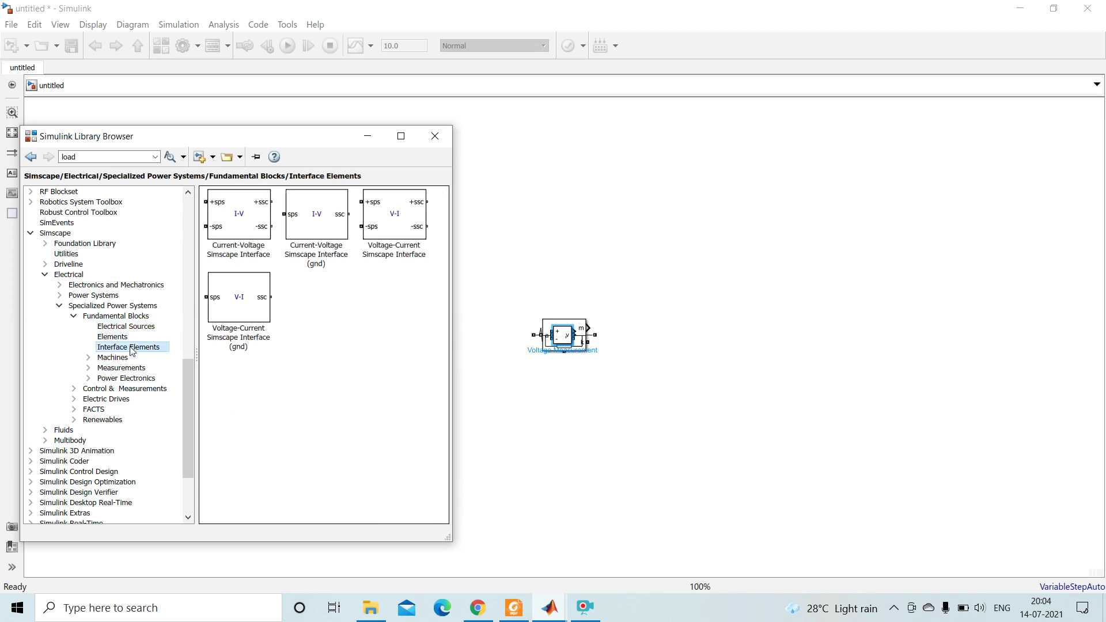
{"action": "left_click", "coordinate": [131, 359]}
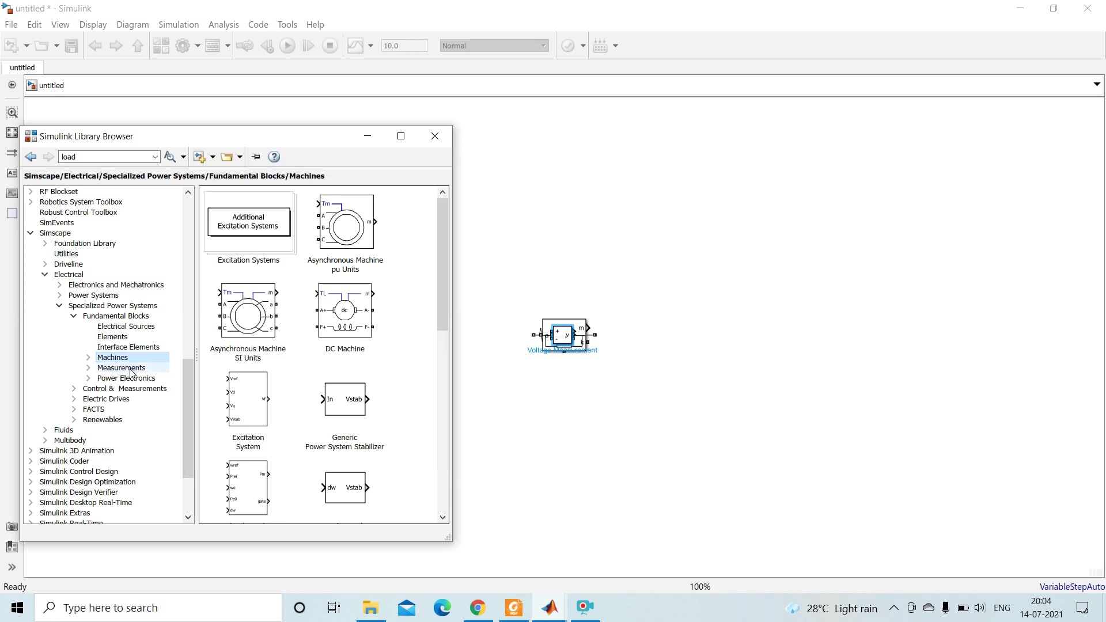
{"action": "left_click", "coordinate": [132, 369]}
{"action": "left_click", "coordinate": [133, 380]}
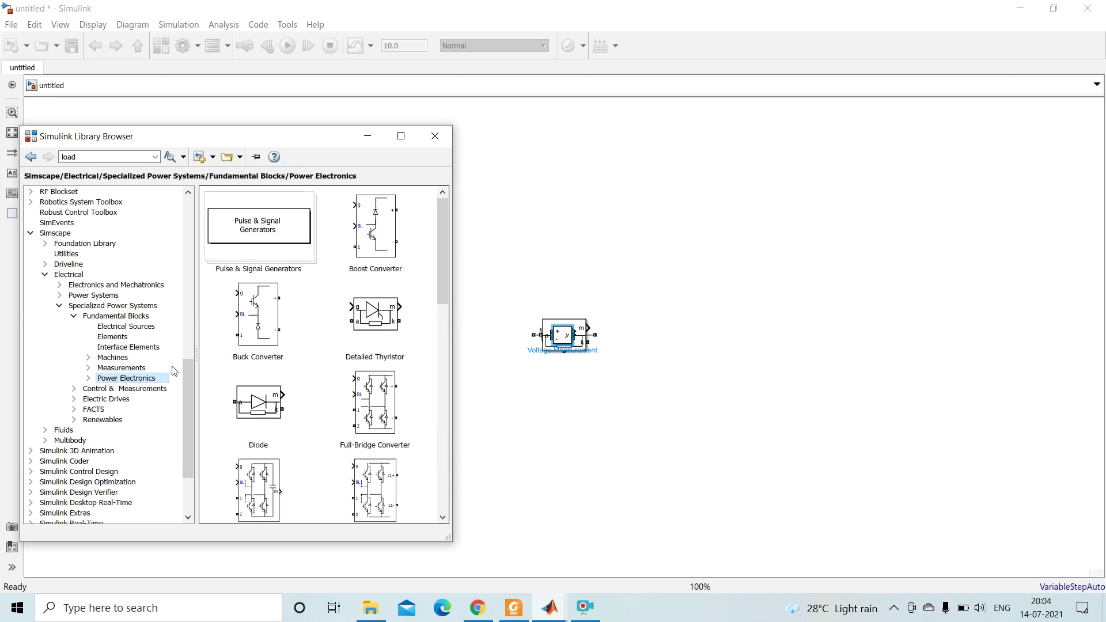
{"action": "left_click", "coordinate": [276, 240]}
{"action": "double_click", "coordinate": [276, 237]}
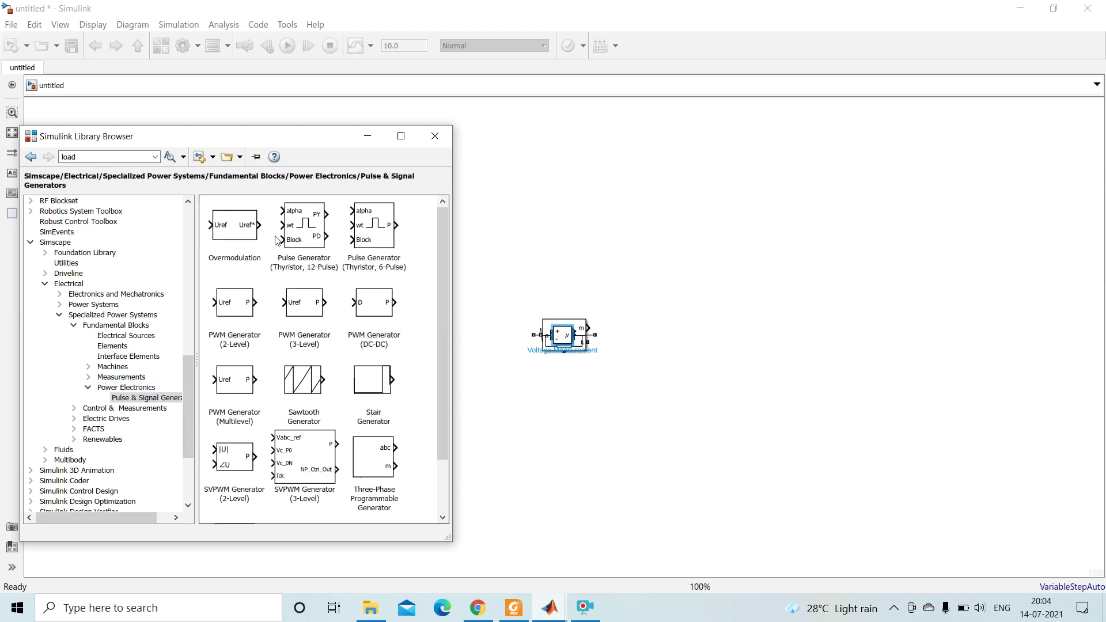
{"action": "mouse_move", "coordinate": [447, 245]}
{"action": "left_mouse_down"}
{"action": "mouse_move", "coordinate": [441, 312]}
{"action": "mouse_move", "coordinate": [442, 230]}
{"action": "left_mouse_up"}
{"action": "left_click_drag", "start_coordinate": [185, 401], "coordinate": [185, 399]}
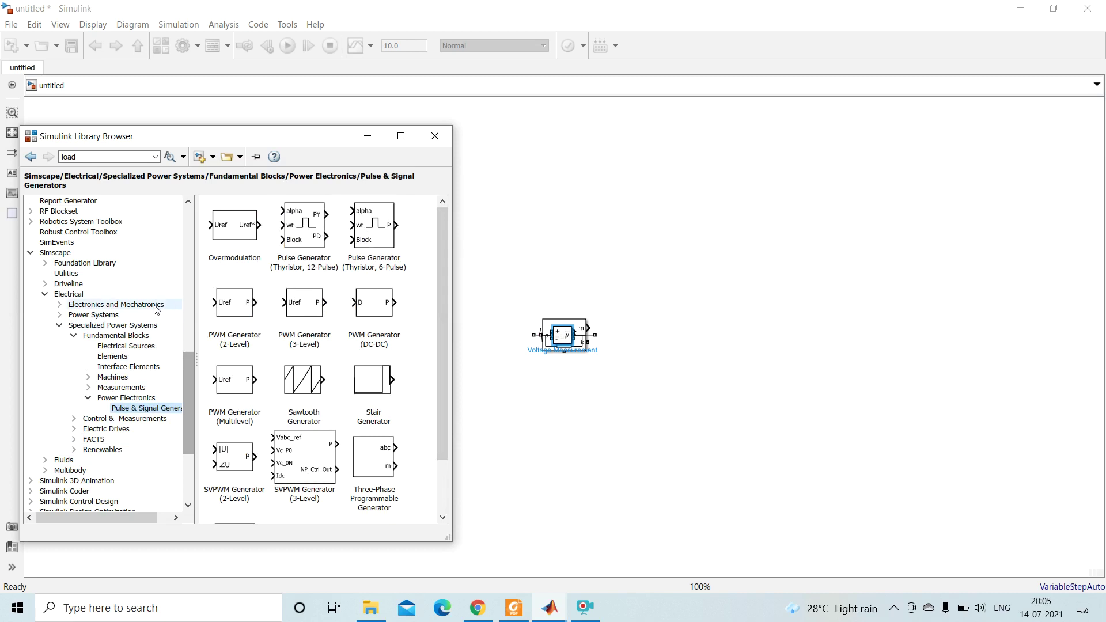
Browse the Sources library of Simscape's Power Systems and the Sources library of basic Simulink blocks
{"action": "left_click", "coordinate": [115, 315]}
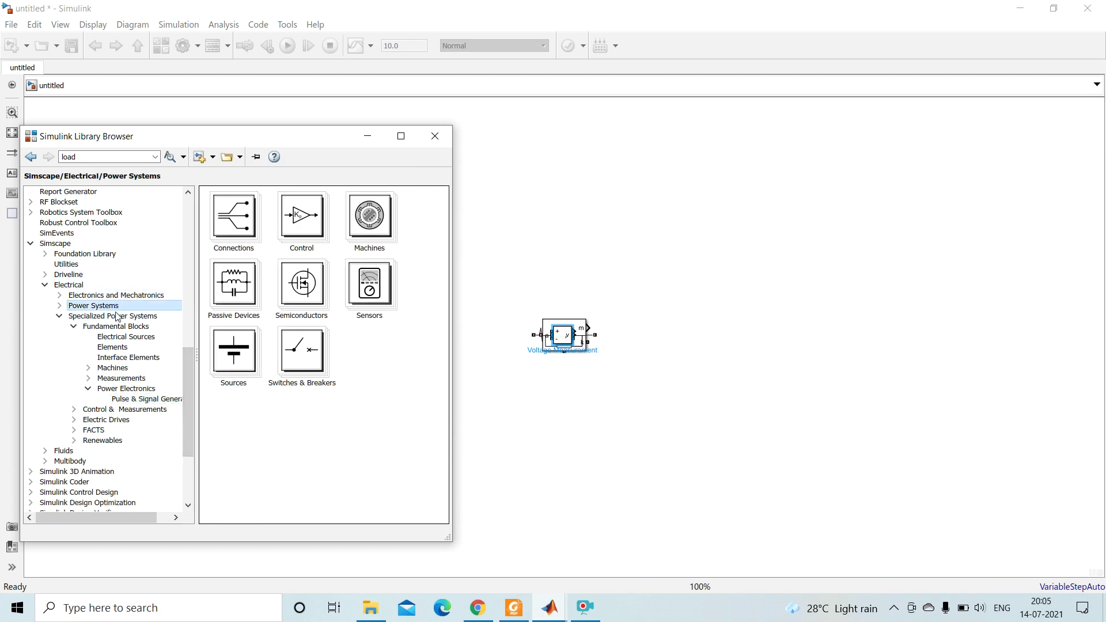
{"action": "double_click", "coordinate": [222, 352]}
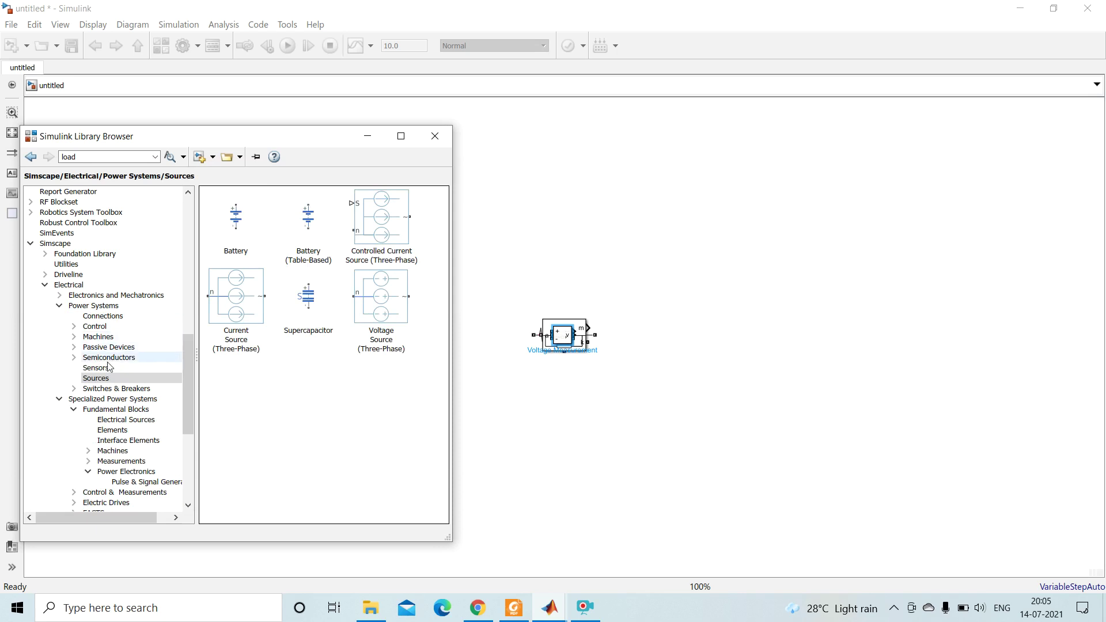
{"action": "left_click", "coordinate": [73, 358]}
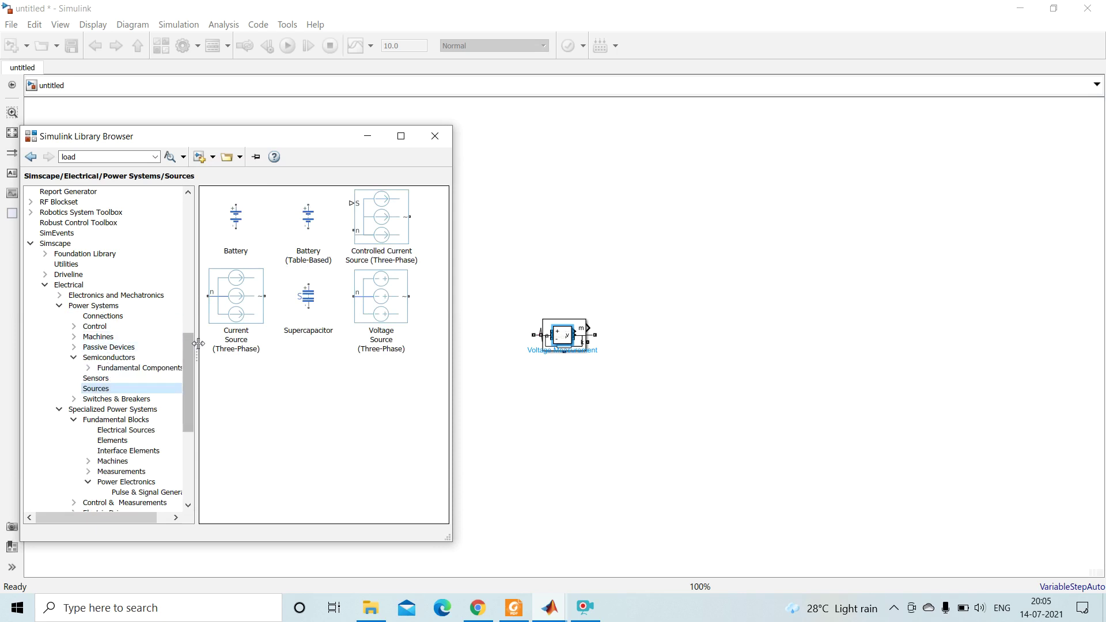
{"action": "left_click_drag", "start_coordinate": [189, 349], "coordinate": [187, 241]}
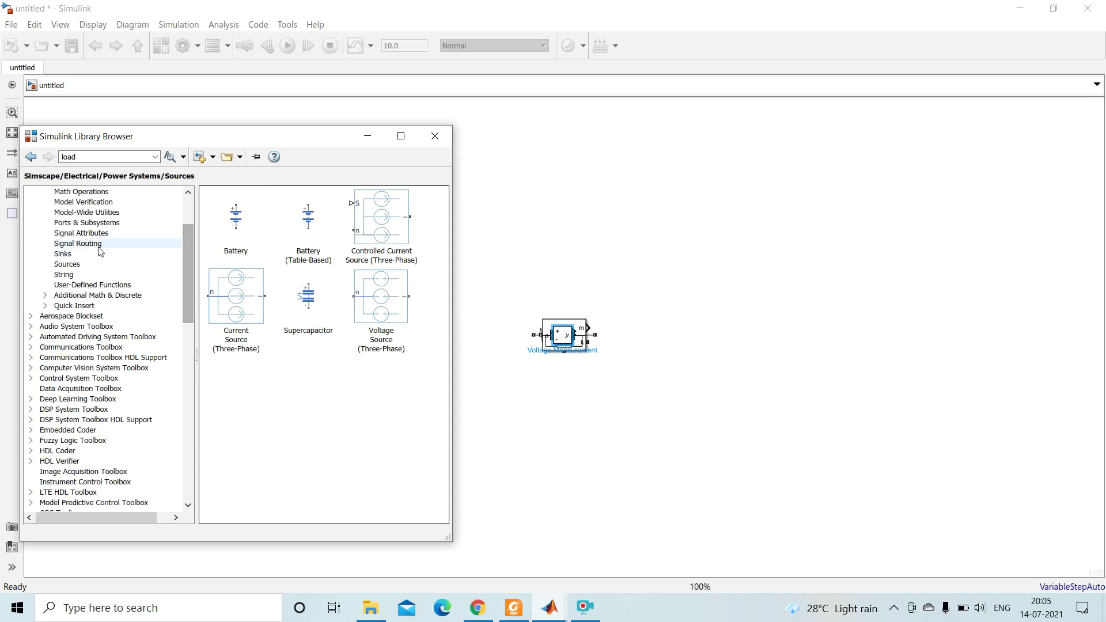
{"action": "left_click", "coordinate": [76, 265]}
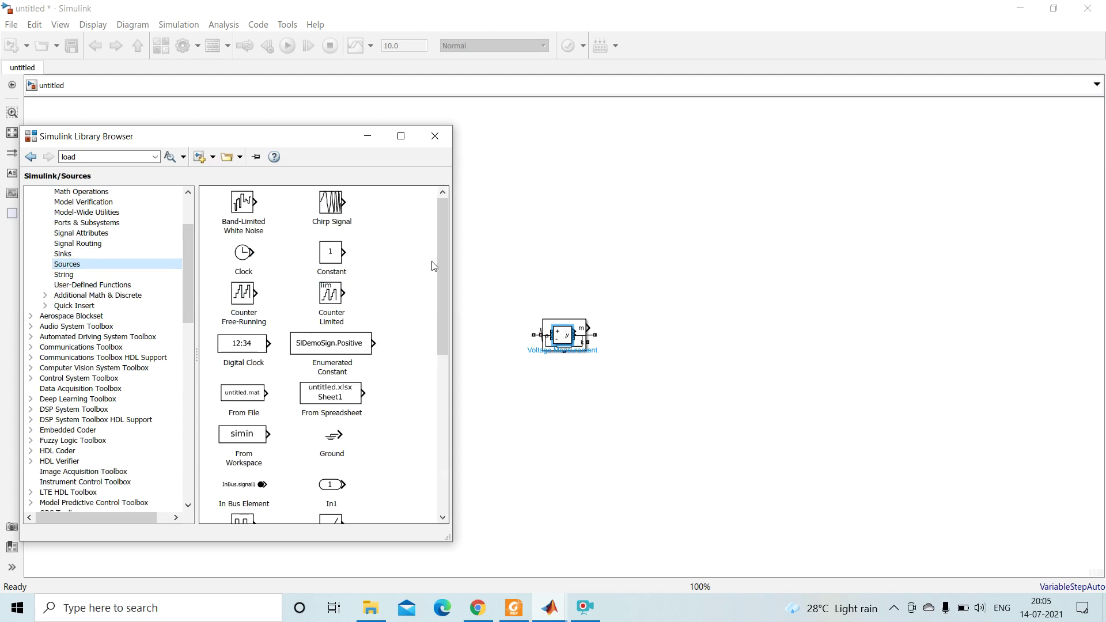
{"action": "left_click_drag", "start_coordinate": [442, 266], "coordinate": [434, 428]}
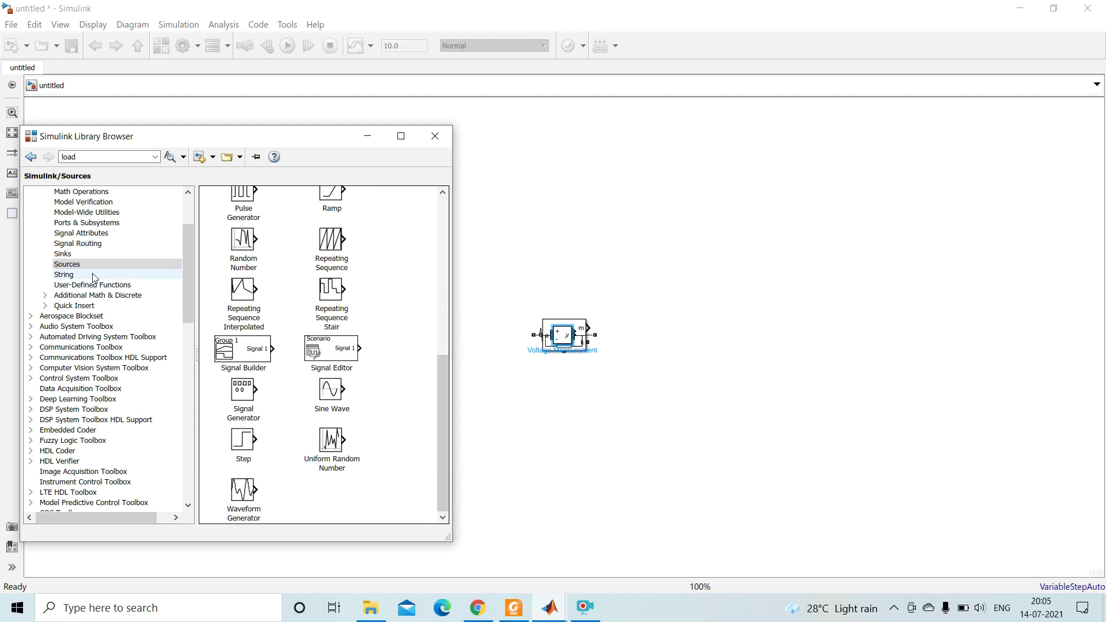
Add two Scope blocks from Simulink's Sinks library to the model and look over the Commonly Used Blocks
{"action": "left_click", "coordinate": [69, 255]}
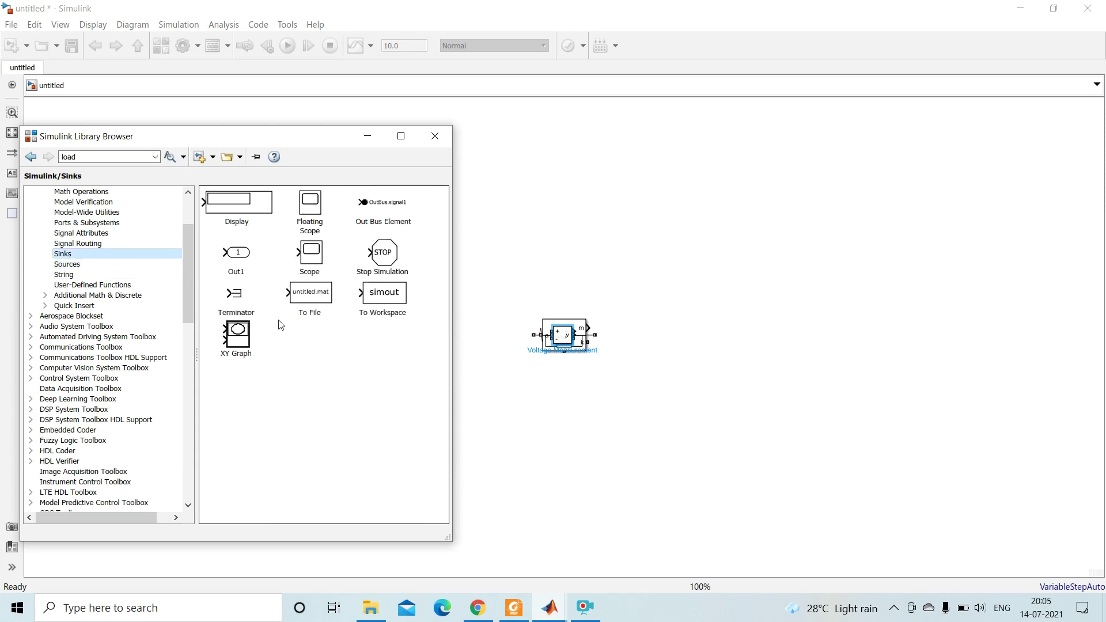
{"action": "left_click", "coordinate": [313, 259]}
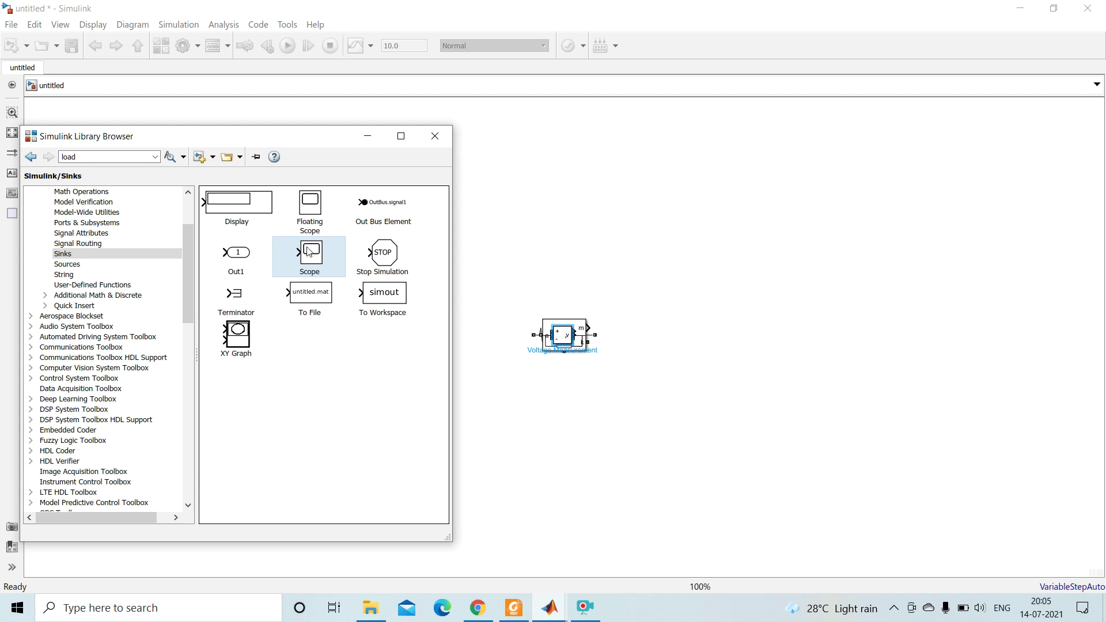
{"action": "key", "text": "ctrl+i"}
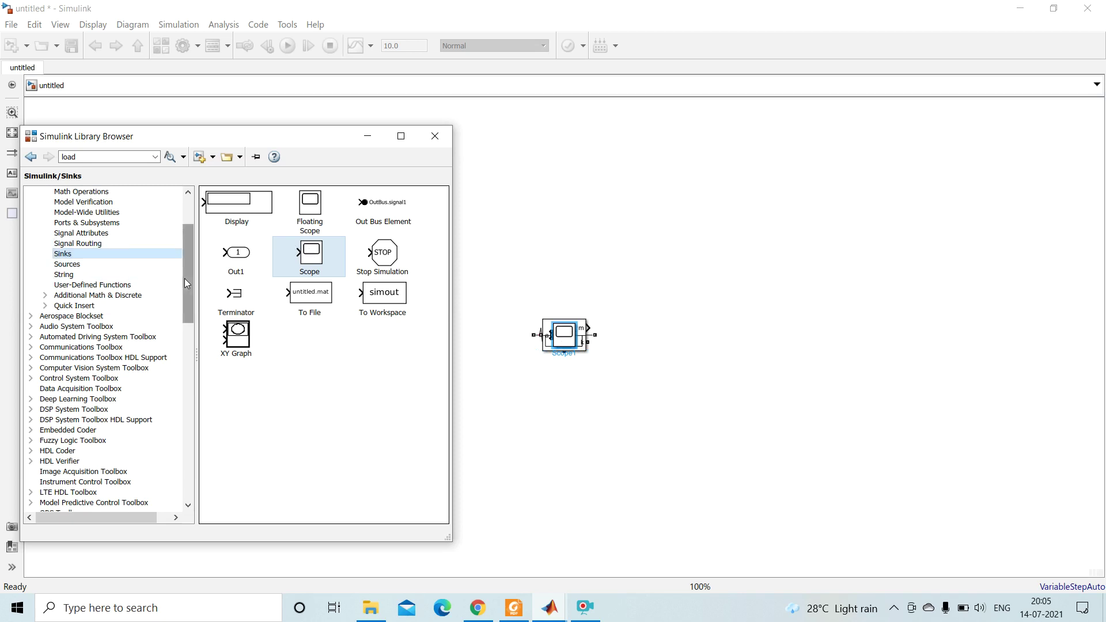
{"action": "left_click_drag", "start_coordinate": [185, 278], "coordinate": [185, 236]}
{"action": "left_click", "coordinate": [126, 204]}
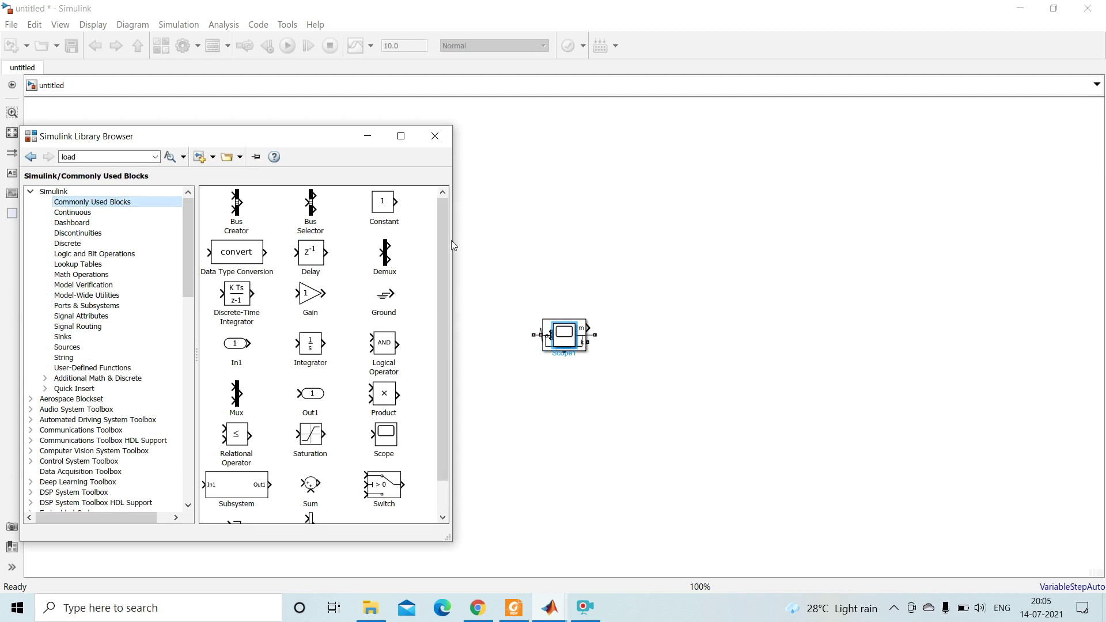
{"action": "mouse_move", "coordinate": [444, 241]}
{"action": "left_mouse_down"}
{"action": "mouse_move", "coordinate": [440, 365]}
{"action": "mouse_move", "coordinate": [451, 223]}
{"action": "left_mouse_up"}
Spread out the stacked scopes, voltage and current measurements, diode and Series RLC Branch around the AC voltage source on the canvas
{"action": "left_click", "coordinate": [382, 139]}
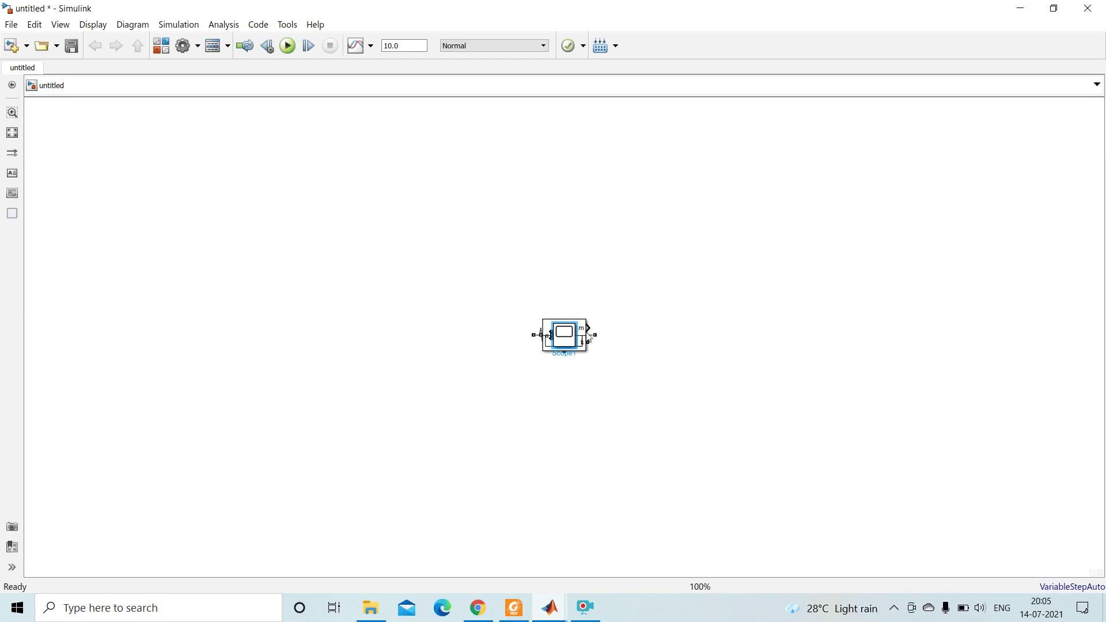
{"action": "left_click_drag", "start_coordinate": [570, 335], "coordinate": [704, 270]}
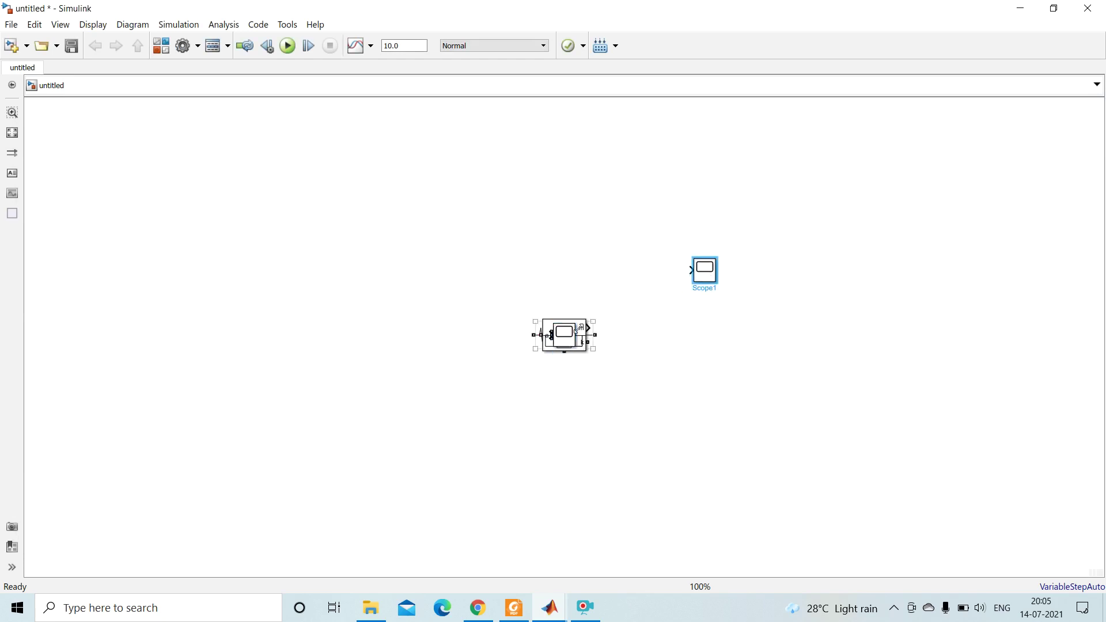
{"action": "left_click_drag", "start_coordinate": [727, 348], "coordinate": [731, 347]}
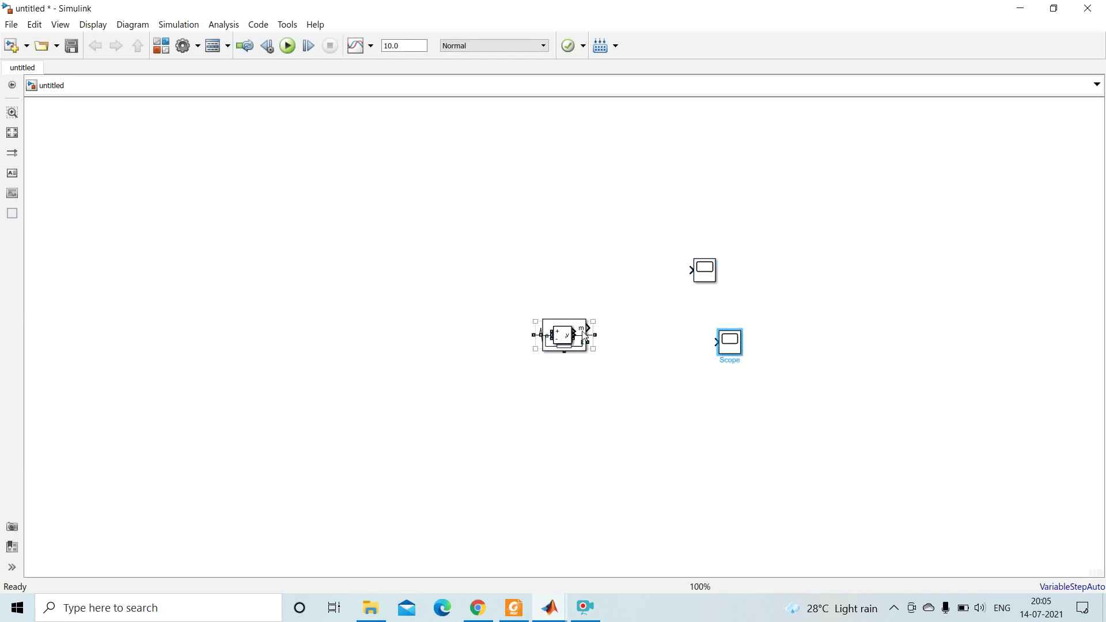
{"action": "left_click_drag", "start_coordinate": [566, 338], "coordinate": [692, 418]}
{"action": "left_click_drag", "start_coordinate": [566, 338], "coordinate": [564, 452]}
{"action": "left_click_drag", "start_coordinate": [565, 336], "coordinate": [532, 263]}
{"action": "left_click", "coordinate": [558, 337]}
{"action": "left_click_drag", "start_coordinate": [558, 337], "coordinate": [659, 322]}
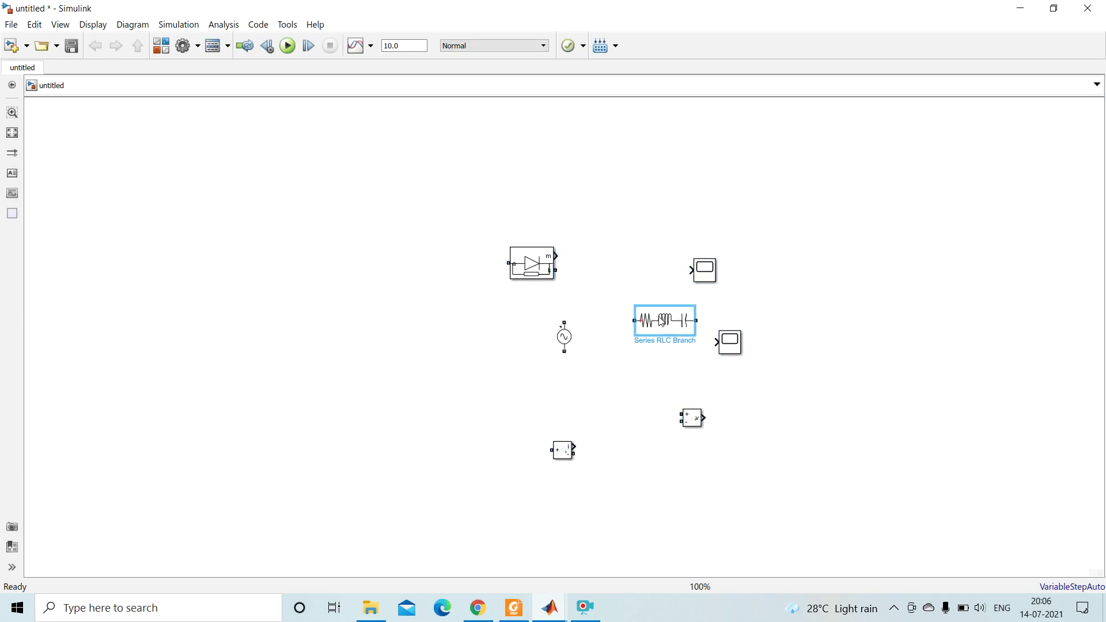
Position the AC Voltage Source to the left of and below the diode, and wire its positive terminal to the diode's anode
{"action": "left_click", "coordinate": [564, 338]}
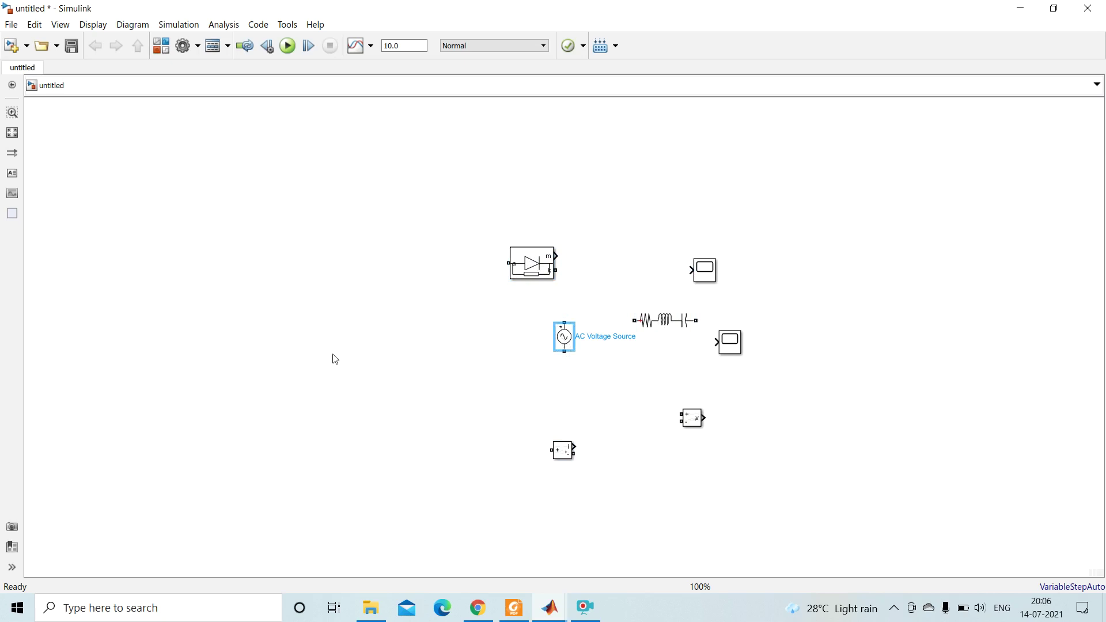
{"action": "left_click_drag", "start_coordinate": [565, 342], "coordinate": [313, 357]}
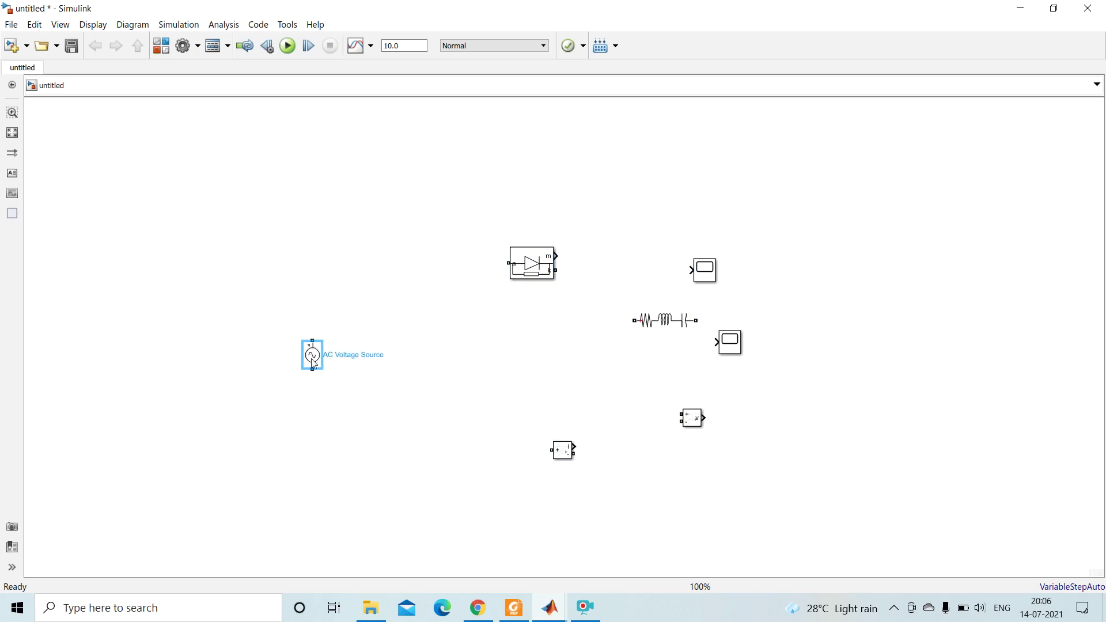
{"action": "left_click", "coordinate": [528, 269]}
{"action": "left_click_drag", "start_coordinate": [527, 269], "coordinate": [489, 268]}
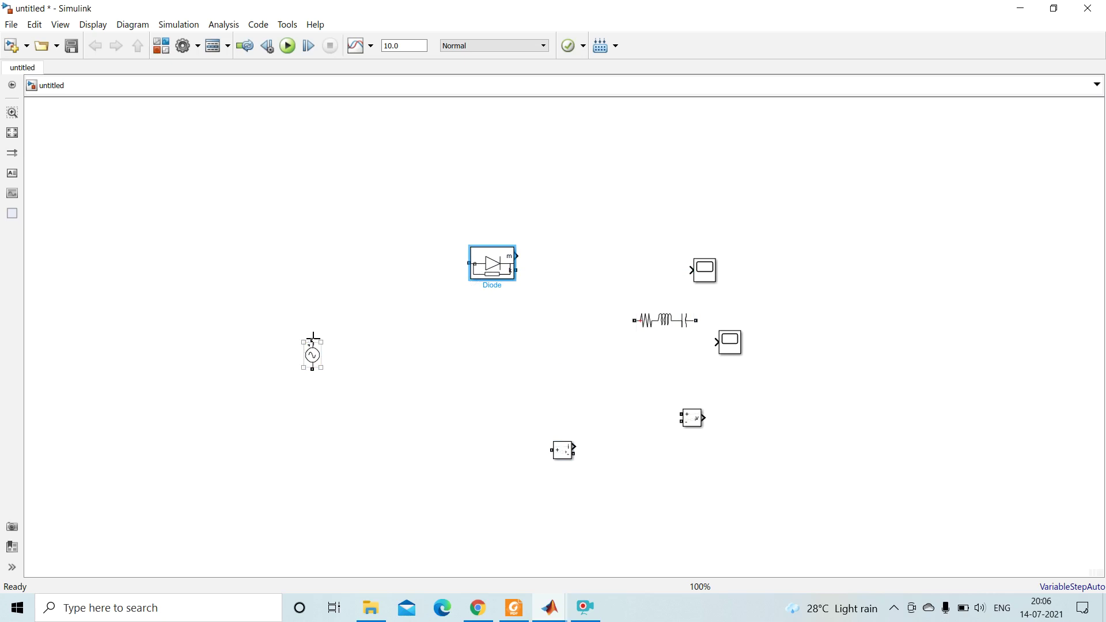
{"action": "left_click_drag", "start_coordinate": [313, 337], "coordinate": [468, 265]}
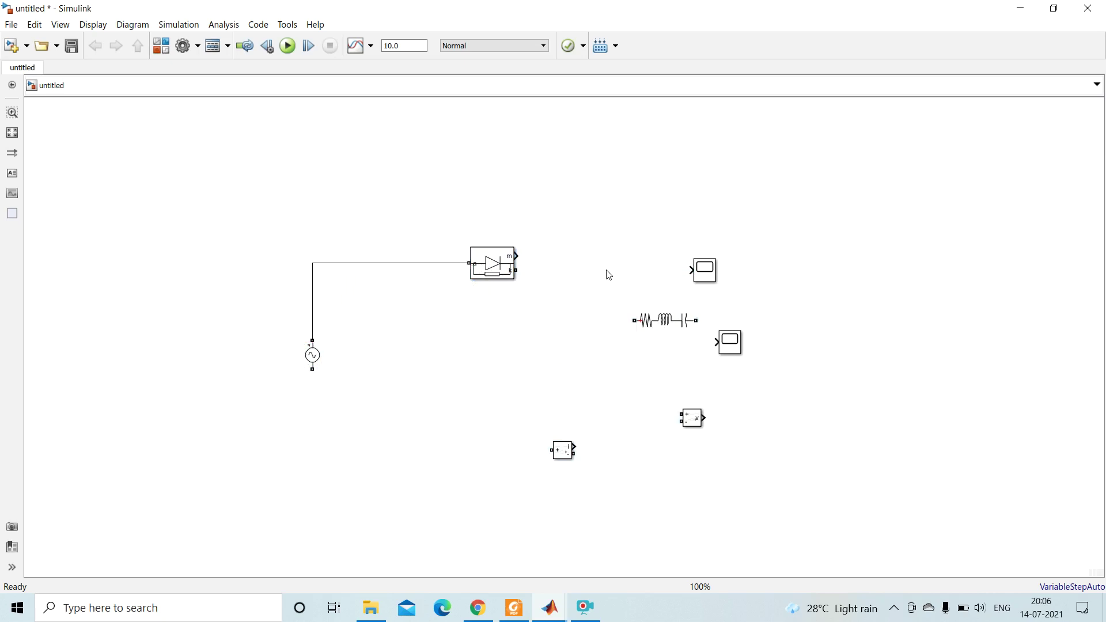
Set the Series RLC Branch to branch type R with a resistance of 5 ohms
{"action": "left_click", "coordinate": [661, 326]}
{"action": "left_click", "coordinate": [660, 326]}
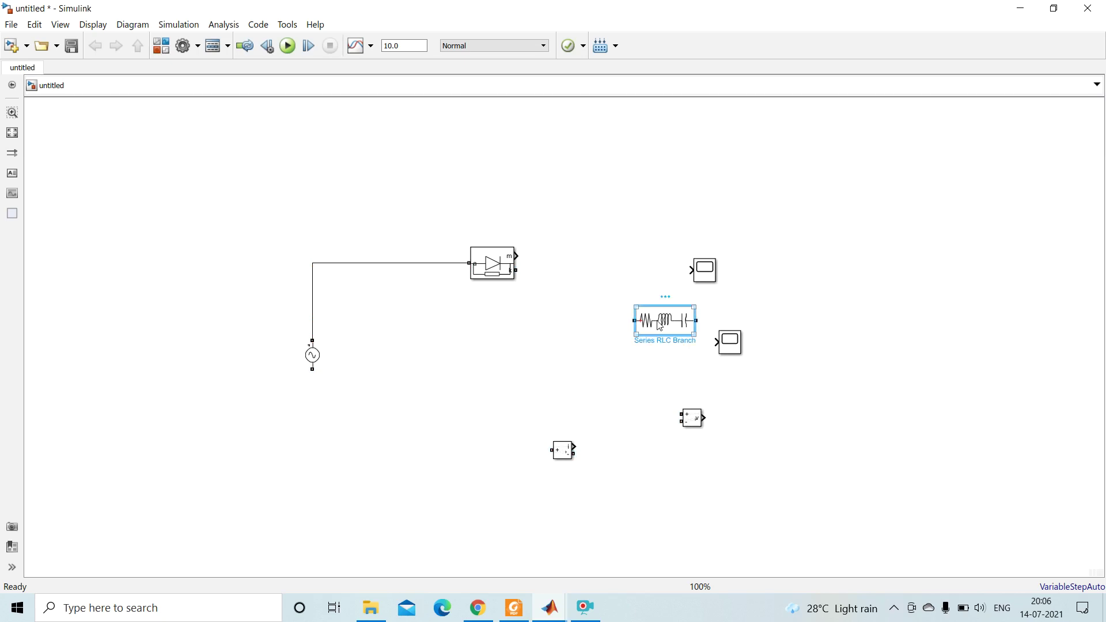
{"action": "double_click", "coordinate": [660, 326]}
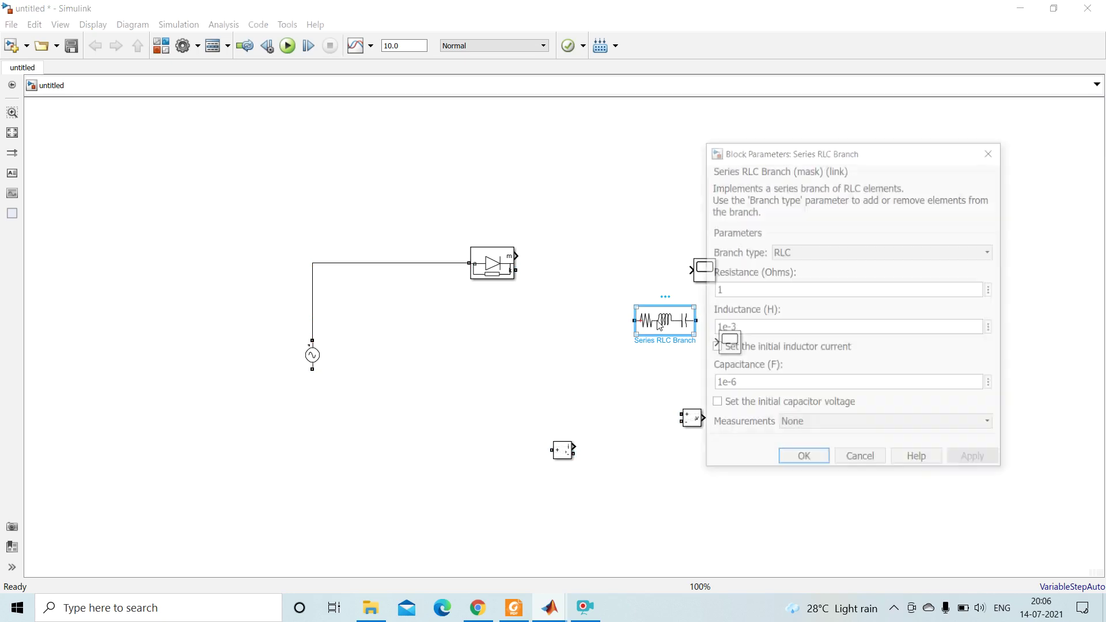
{"action": "left_click", "coordinate": [843, 255]}
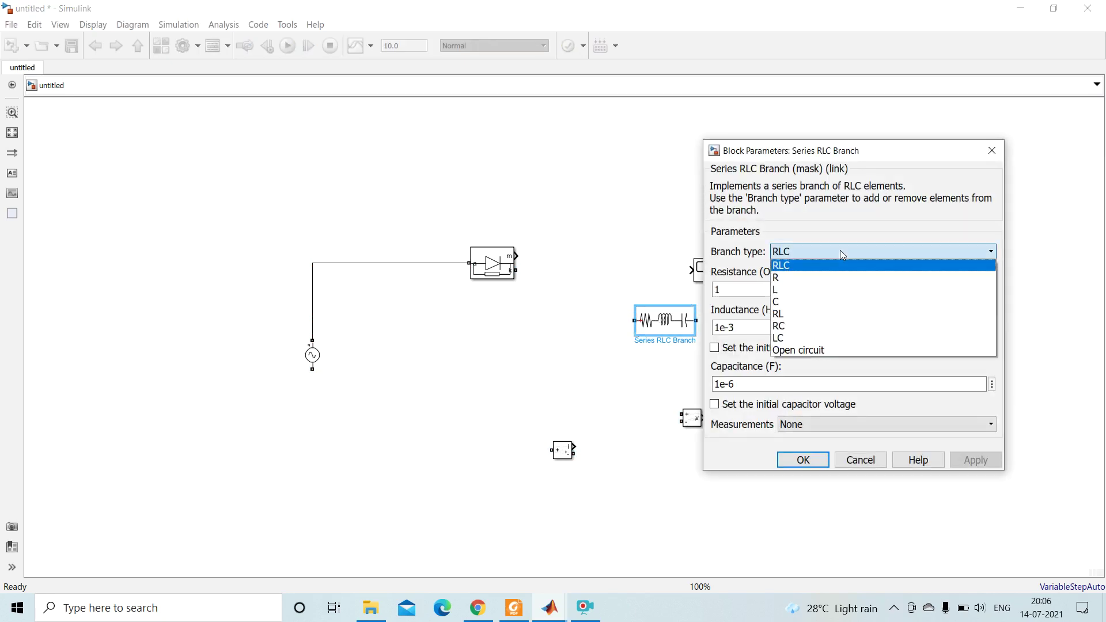
{"action": "left_click", "coordinate": [795, 284]}
{"action": "left_click", "coordinate": [745, 292]}
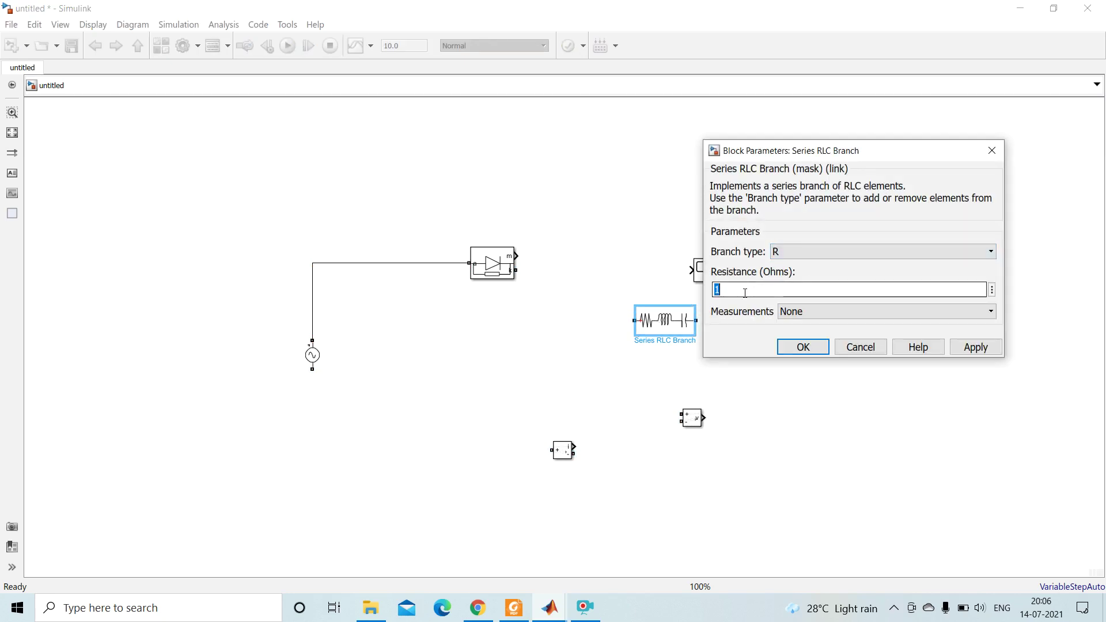
{"action": "type", "text": "5"}
{"action": "left_click", "coordinate": [974, 351]}
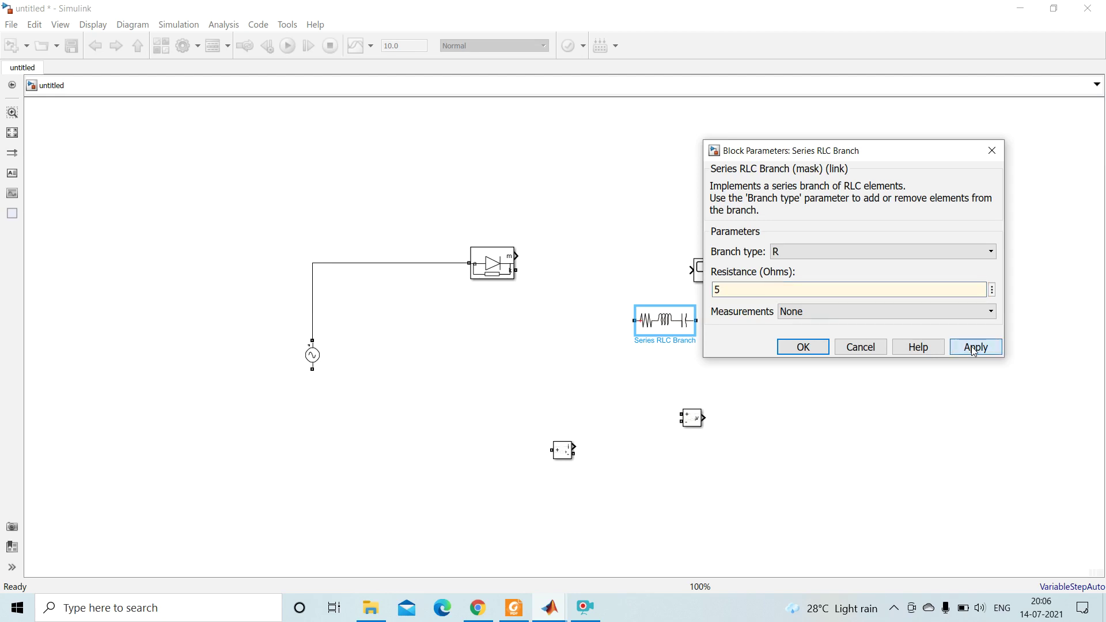
{"action": "left_click", "coordinate": [803, 347]}
Rotate the resistor branch clockwise so that it stands vertically
{"action": "left_click", "coordinate": [682, 323]}
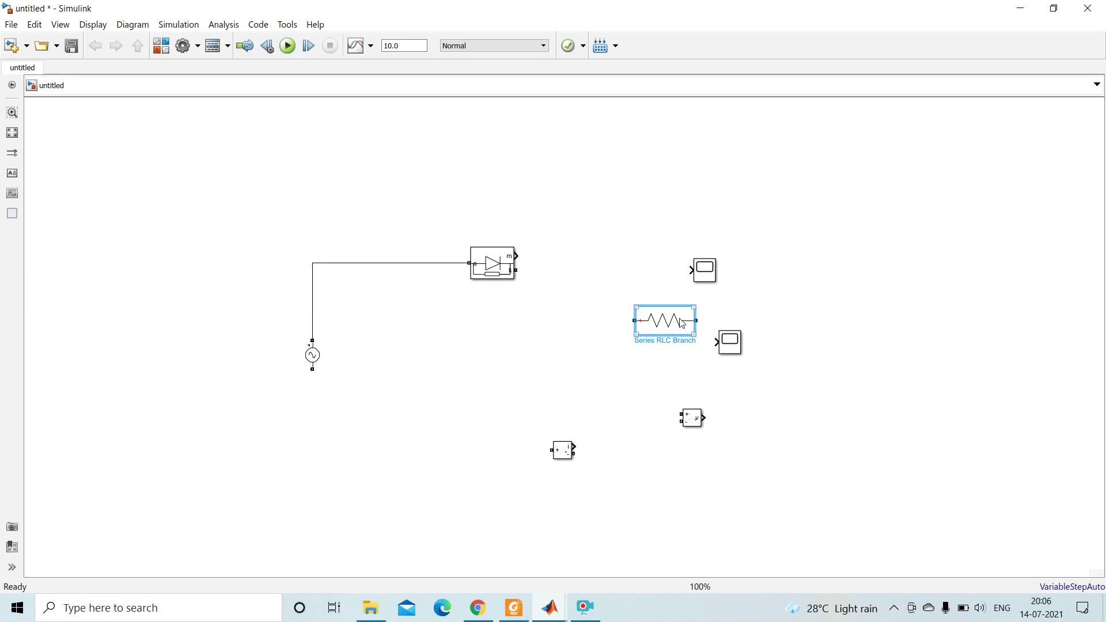
{"action": "right_click", "coordinate": [682, 324]}
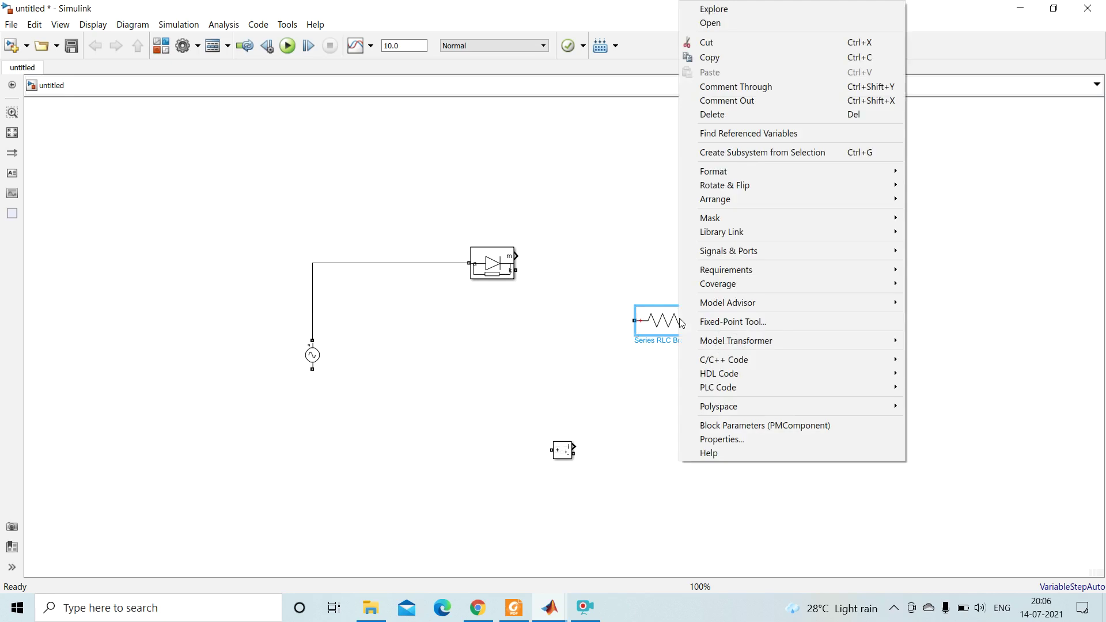
{"action": "mouse_move", "coordinate": [747, 185]}
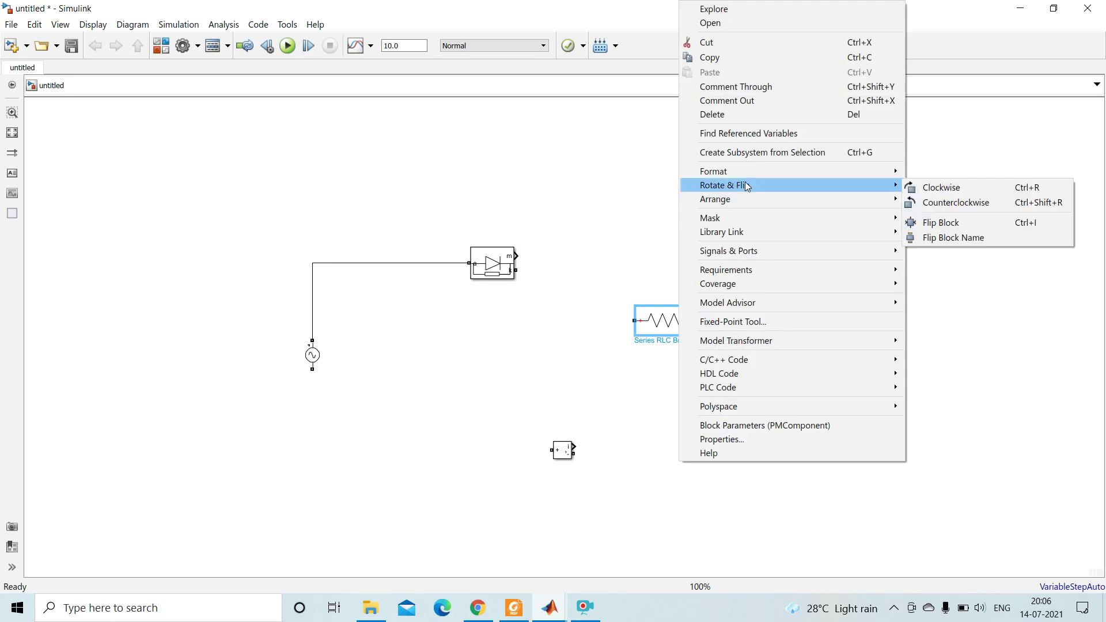
{"action": "left_click", "coordinate": [917, 187]}
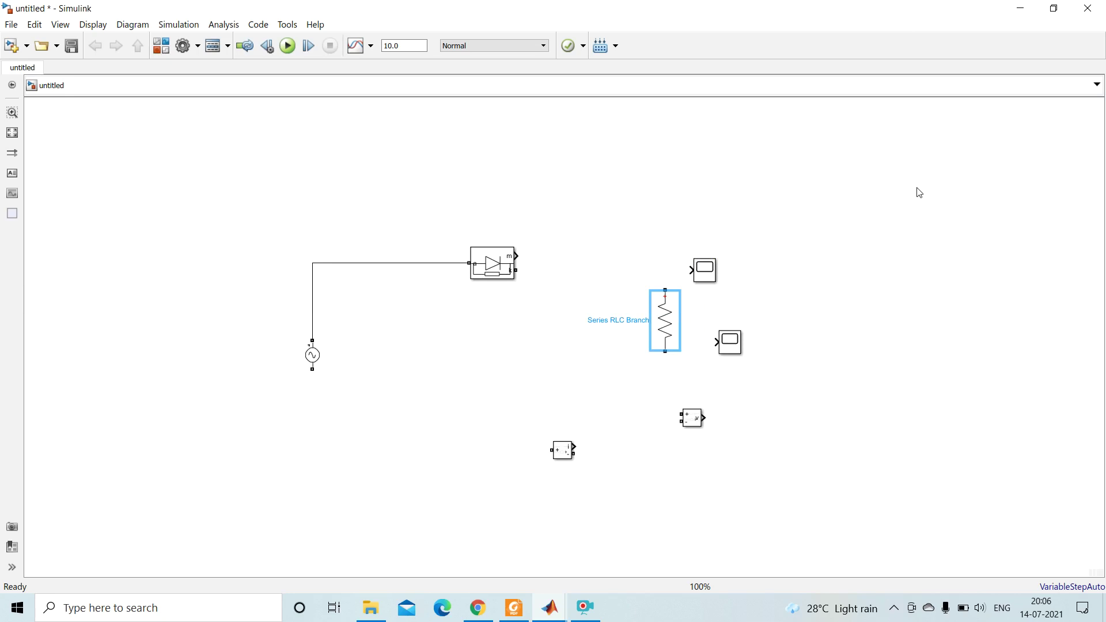
Move both scopes farther away from the resistor to clear room for the measurement blocks
{"action": "left_click_drag", "start_coordinate": [715, 272], "coordinate": [827, 283]}
{"action": "left_click", "coordinate": [732, 339]}
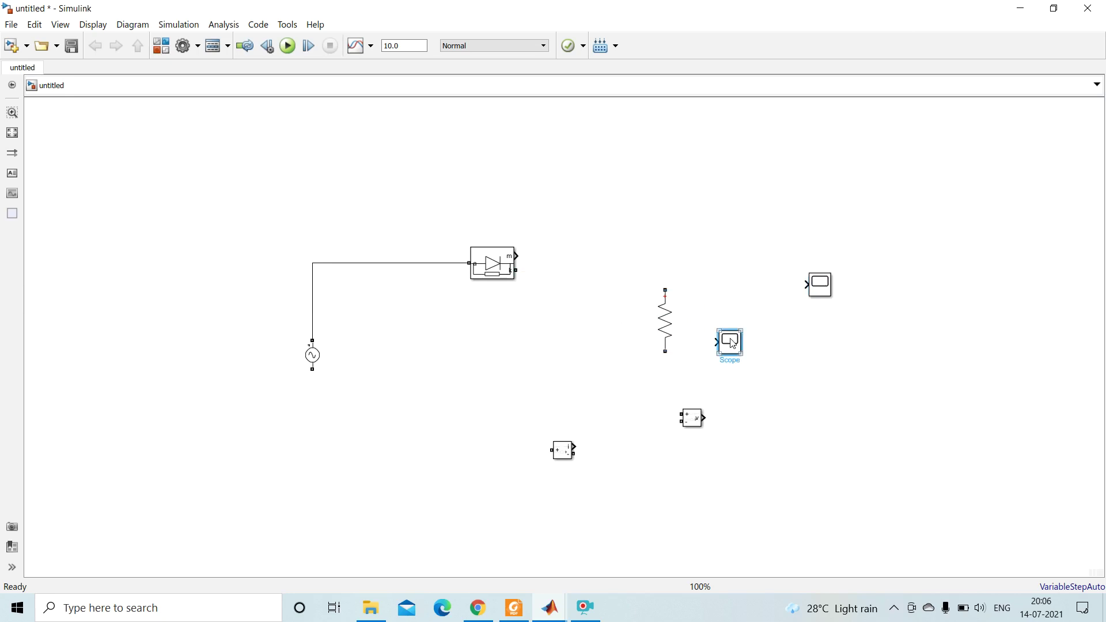
{"action": "left_click_drag", "start_coordinate": [734, 343], "coordinate": [834, 351]}
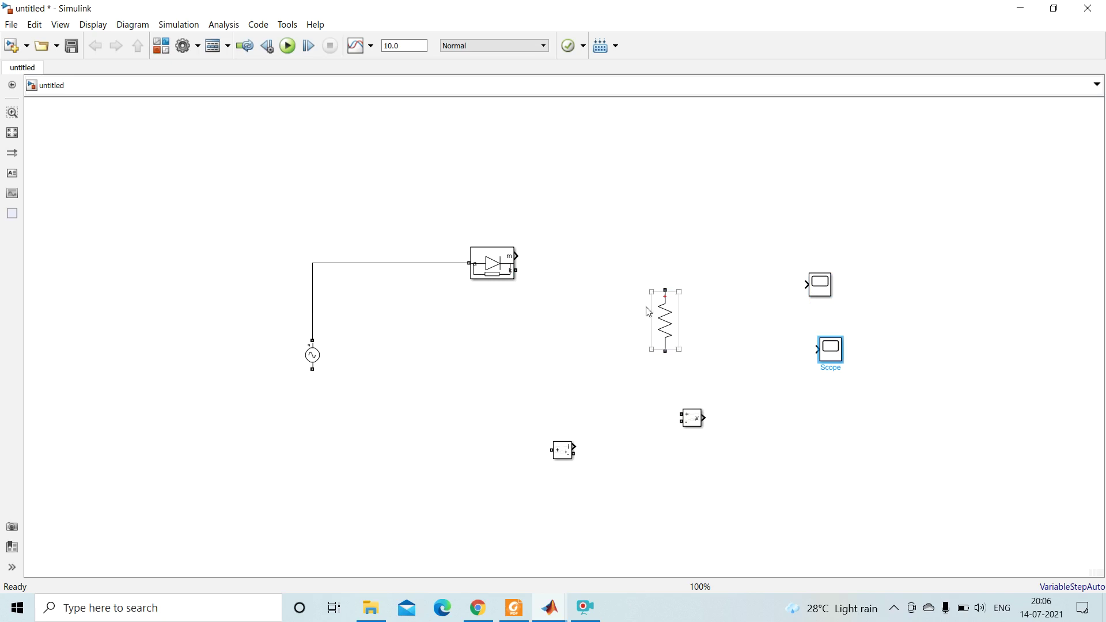
{"action": "left_click_drag", "start_coordinate": [517, 269], "coordinate": [666, 286]}
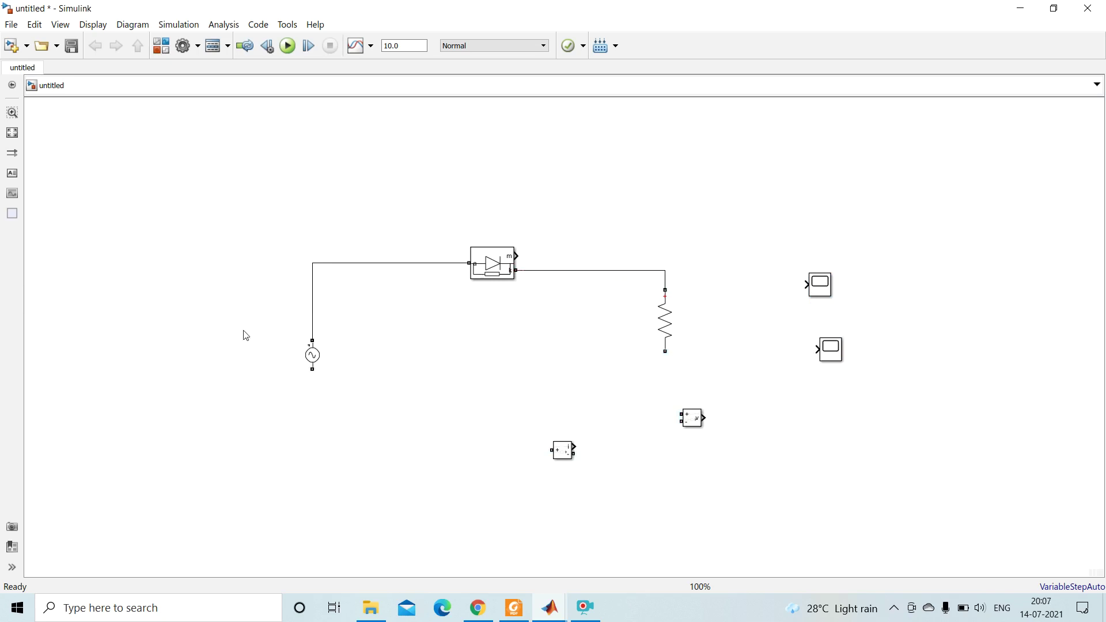
{"action": "left_click", "coordinate": [509, 281]}
{"action": "left_click", "coordinate": [588, 270]}
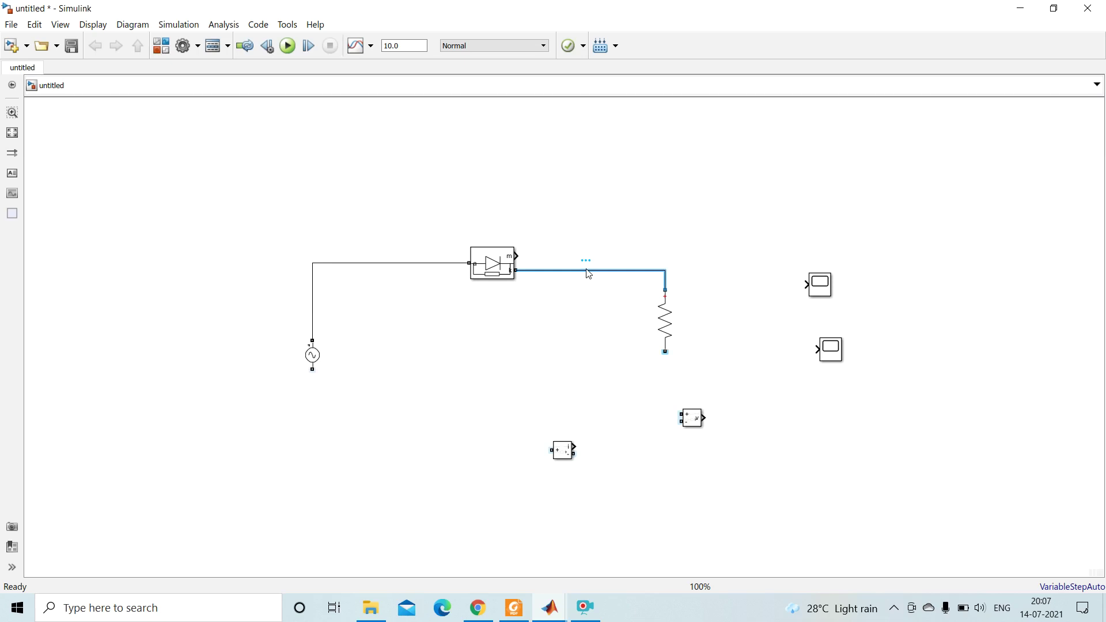
{"action": "key", "text": "Delete"}
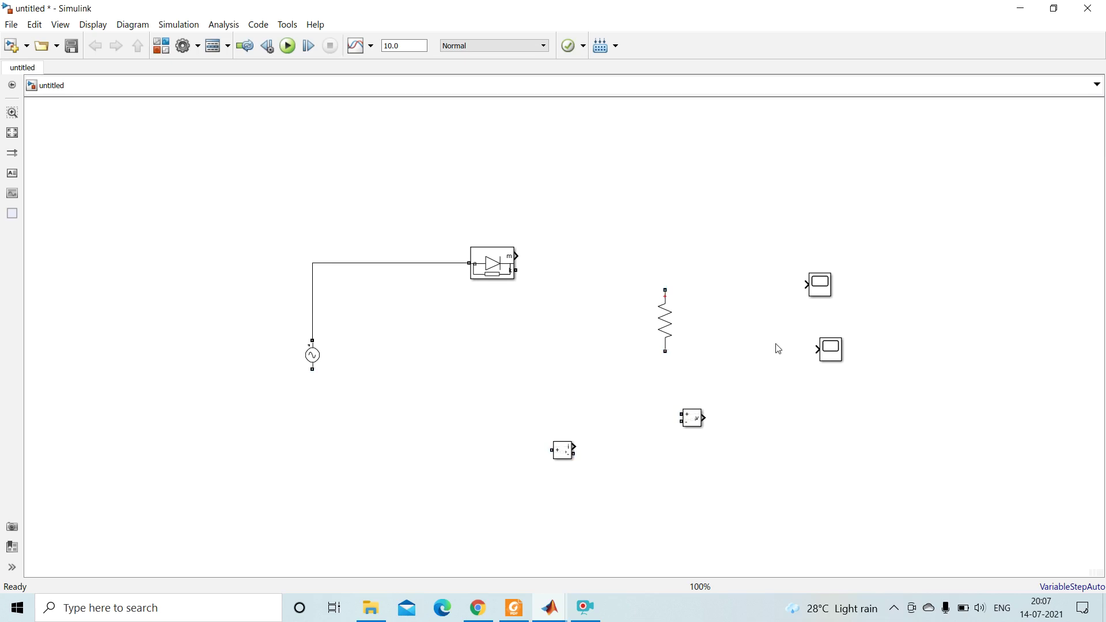
Place the current measurement block after the diode and wire it in series between the diode's cathode and the resistor's upper end
{"action": "left_click", "coordinate": [565, 459]}
{"action": "left_click_drag", "start_coordinate": [564, 459], "coordinate": [601, 272]}
{"action": "left_click_drag", "start_coordinate": [519, 270], "coordinate": [593, 263]}
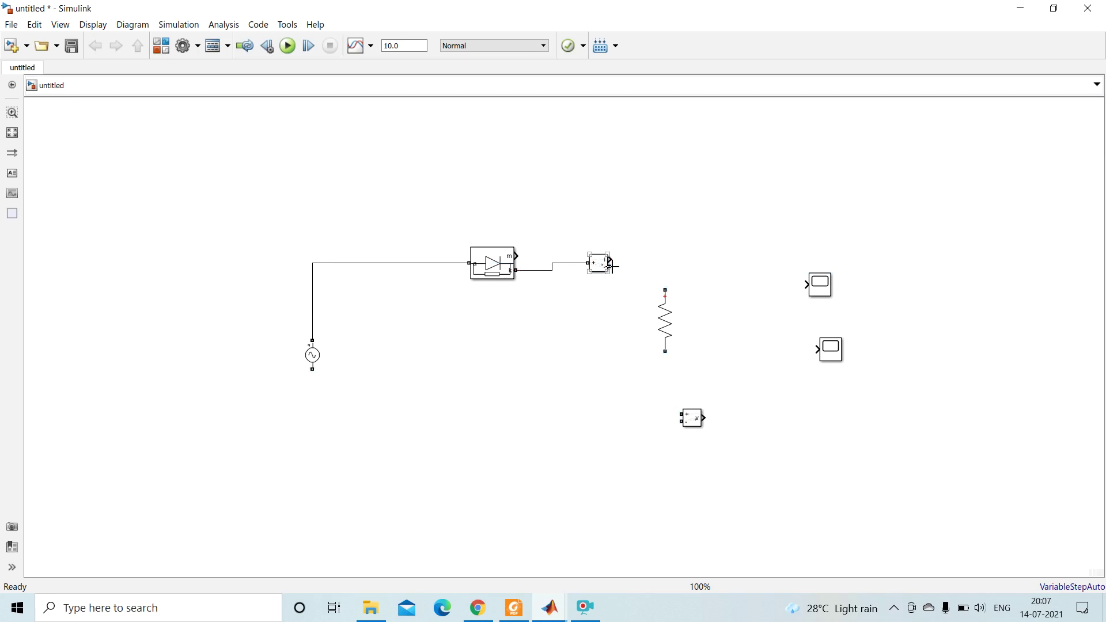
{"action": "mouse_move", "coordinate": [612, 266]}
{"action": "left_mouse_down"}
{"action": "mouse_move", "coordinate": [661, 276]}
{"action": "mouse_move", "coordinate": [665, 288]}
{"action": "left_mouse_up"}
Wire the source's negative terminal to the resistor's lower end, and connect the voltage measurement block in parallel with the resistor
{"action": "left_click_drag", "start_coordinate": [692, 421], "coordinate": [736, 332]}
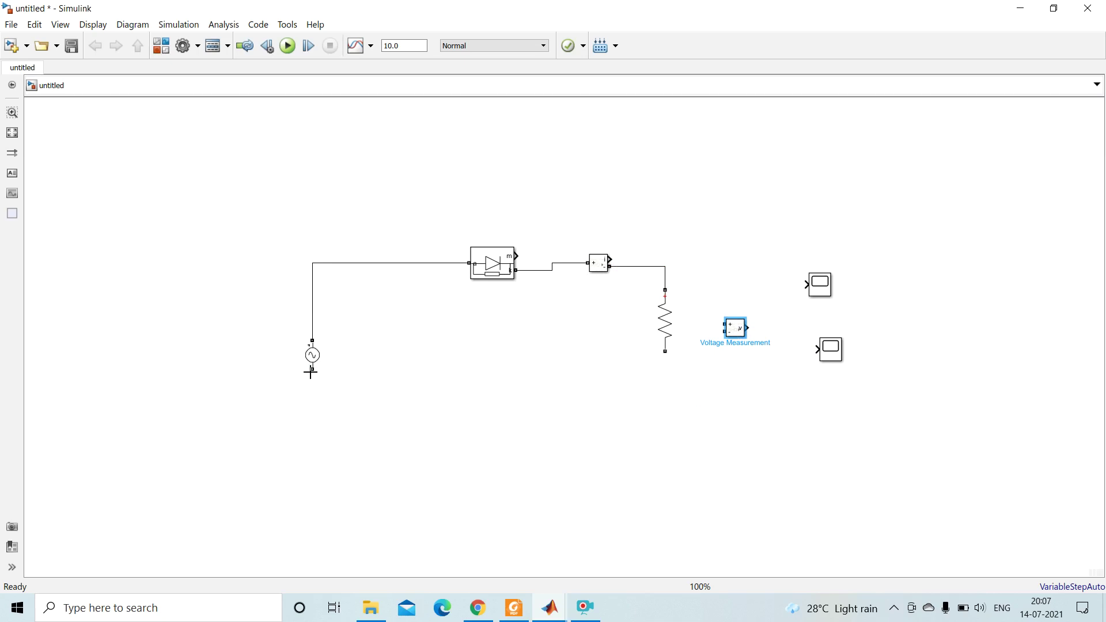
{"action": "left_click_drag", "start_coordinate": [312, 371], "coordinate": [666, 359]}
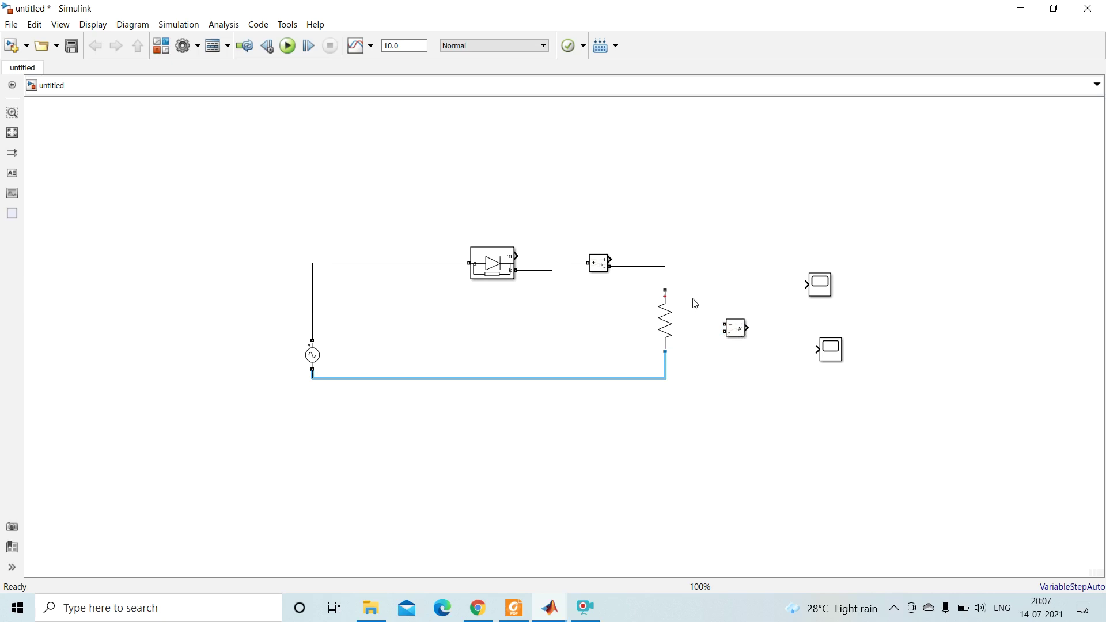
{"action": "left_click_drag", "start_coordinate": [724, 325], "coordinate": [666, 282]}
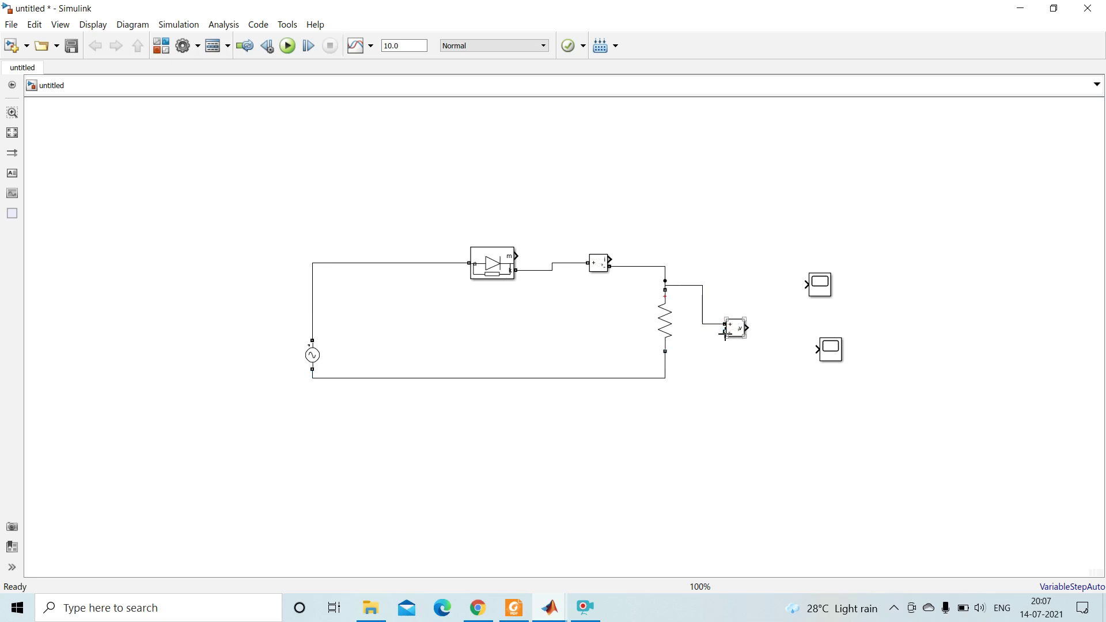
{"action": "left_click_drag", "start_coordinate": [725, 331], "coordinate": [665, 361]}
Delete the lower scope and move the remaining scope down, level with the voltage measurement block
{"action": "left_click", "coordinate": [835, 350]}
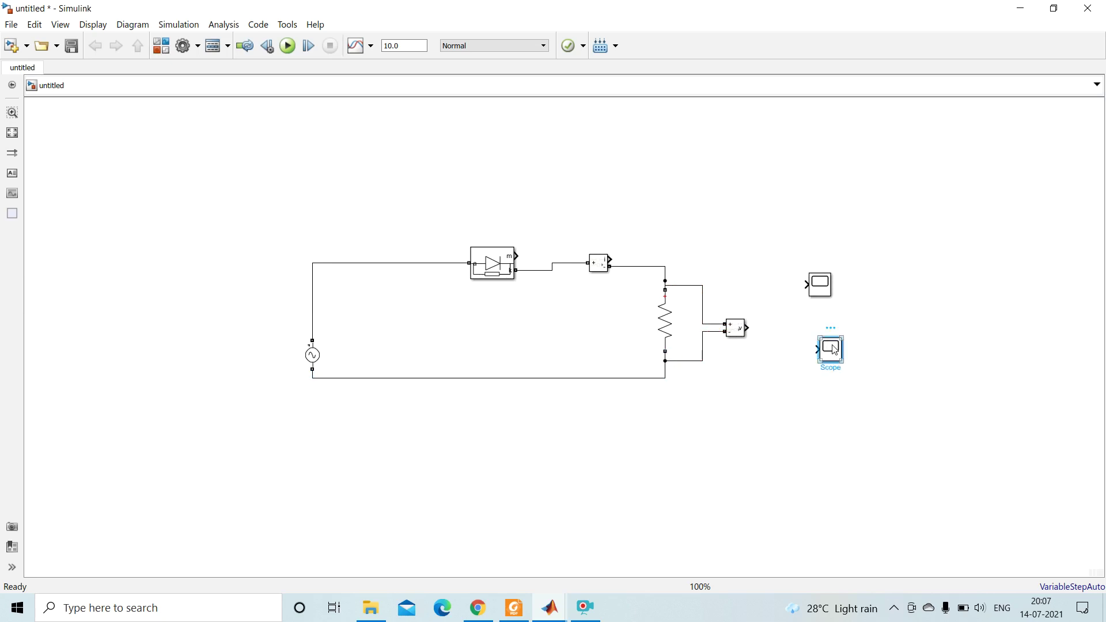
{"action": "key", "text": "Delete"}
{"action": "left_click_drag", "start_coordinate": [822, 280], "coordinate": [830, 318]}
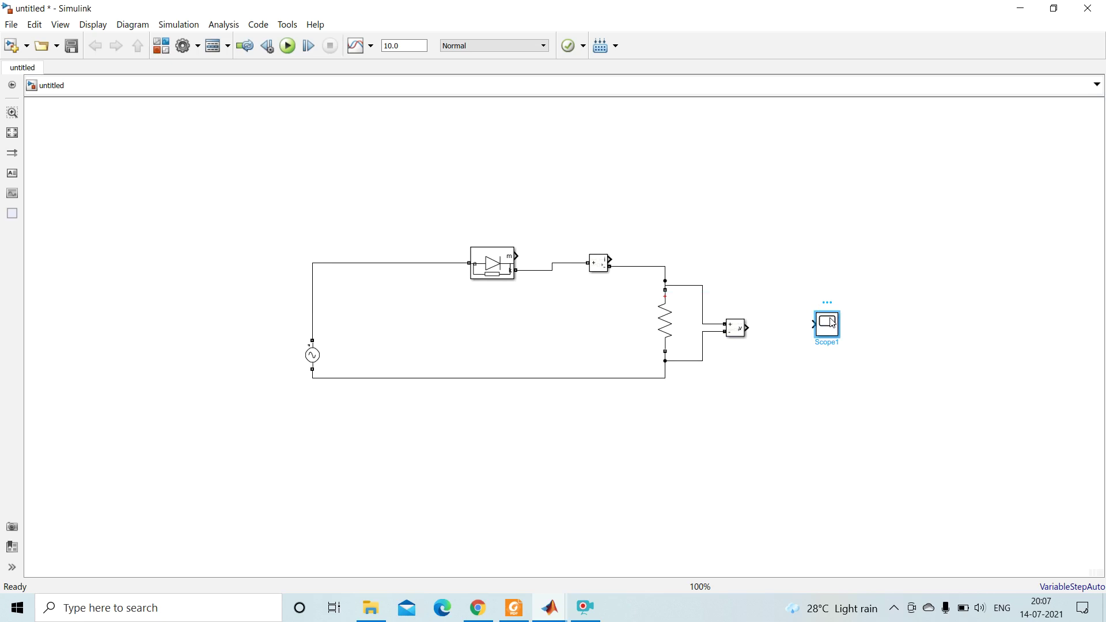
Configure the scope with 3 input ports and a layout of three stacked displays
{"action": "double_click", "coordinate": [830, 324]}
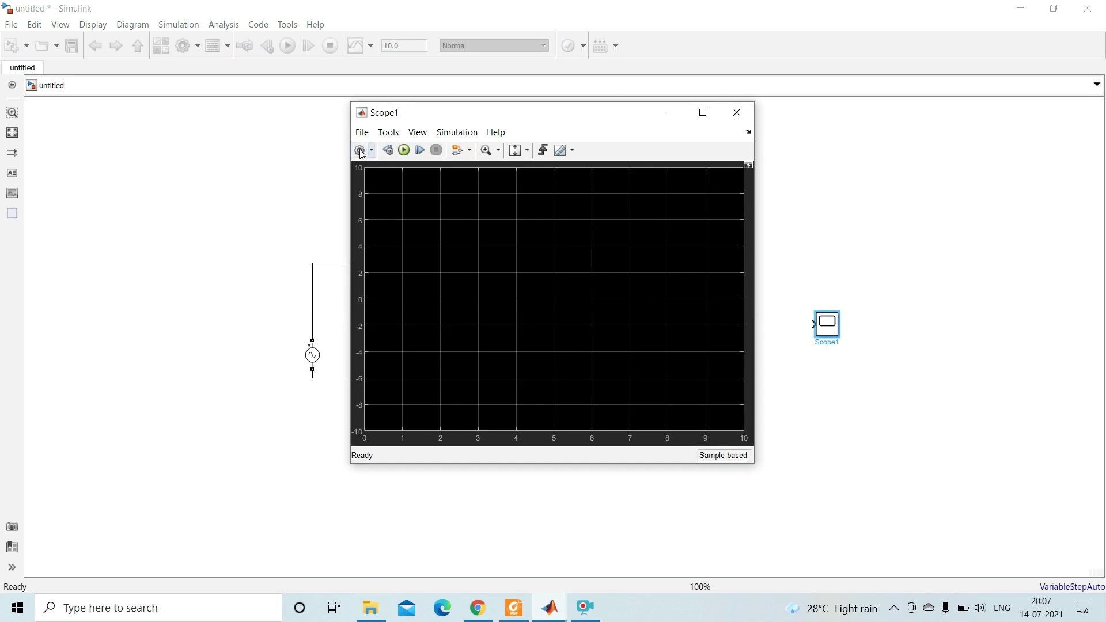
{"action": "left_click", "coordinate": [360, 151]}
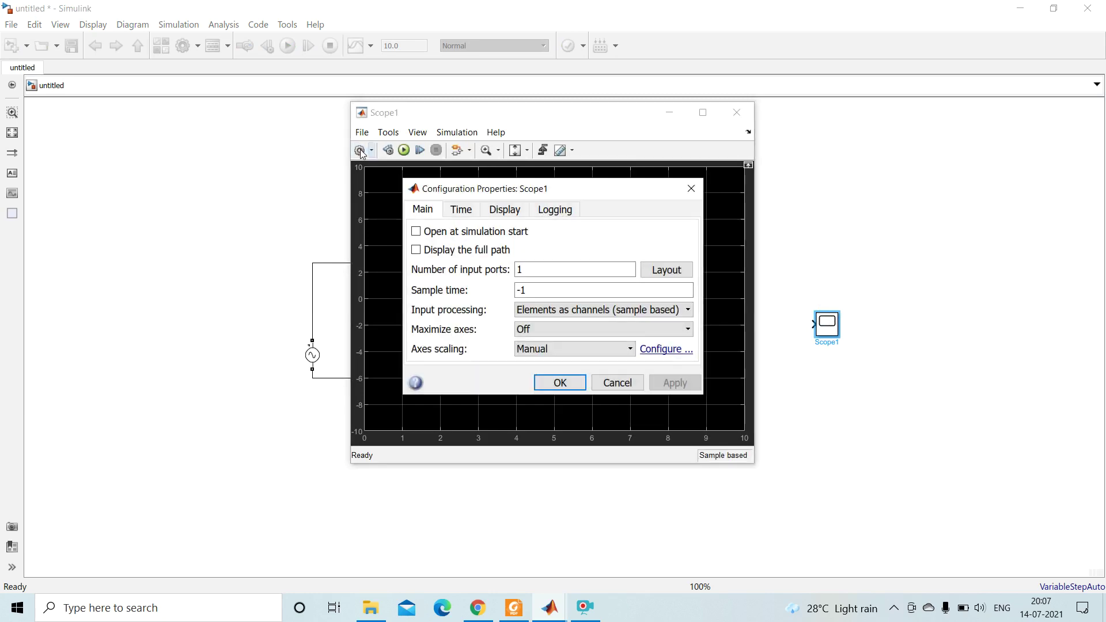
{"action": "double_click", "coordinate": [536, 270]}
{"action": "type", "text": "3"}
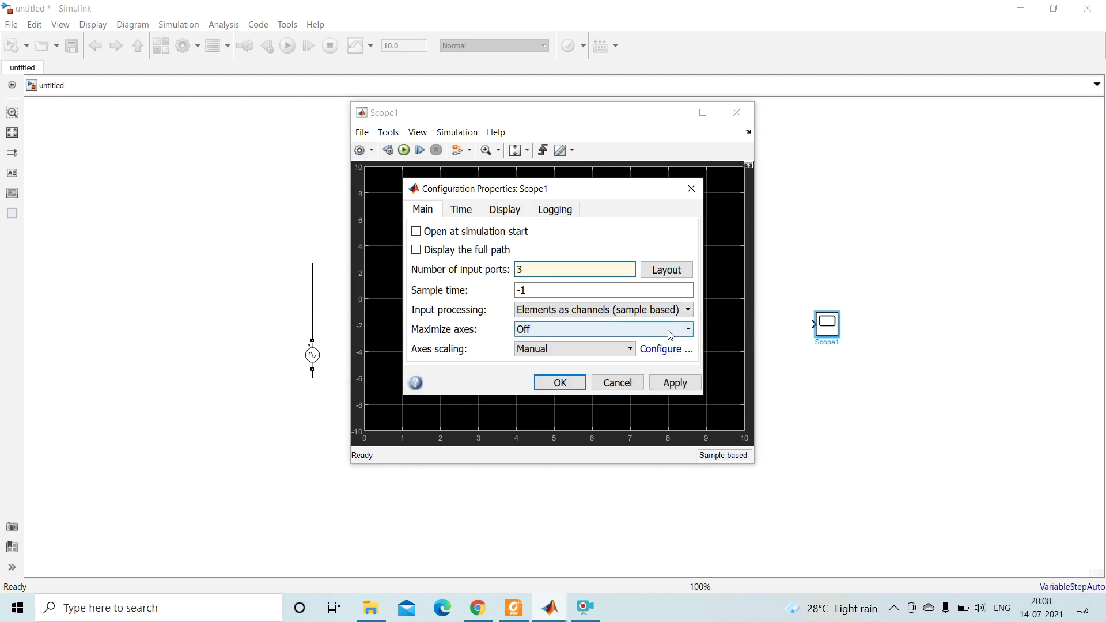
{"action": "left_click", "coordinate": [685, 276]}
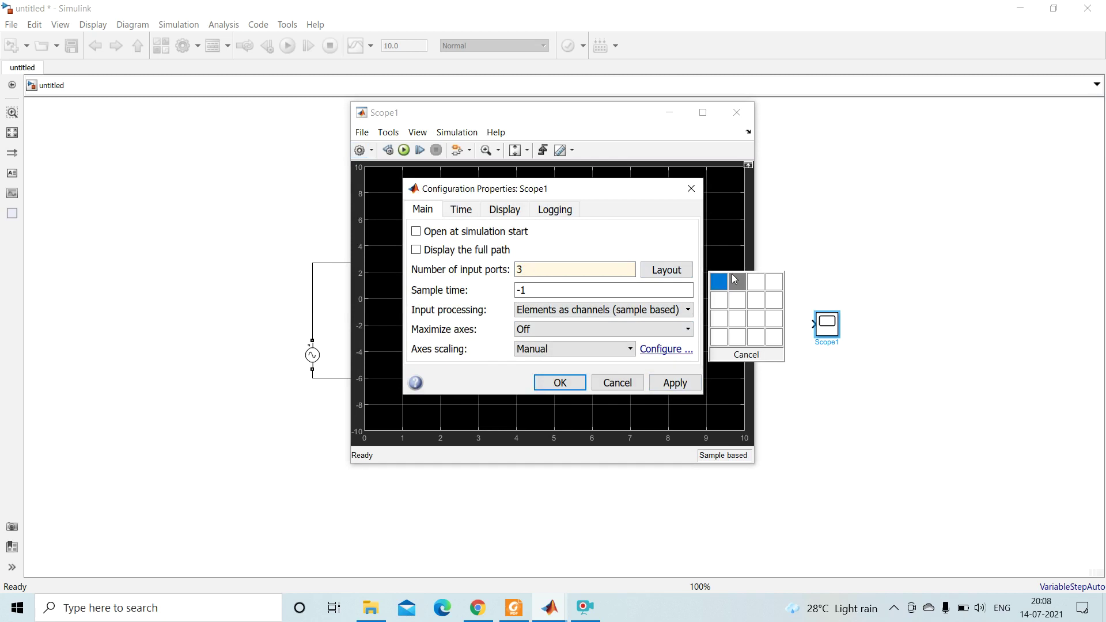
{"action": "left_click", "coordinate": [725, 321]}
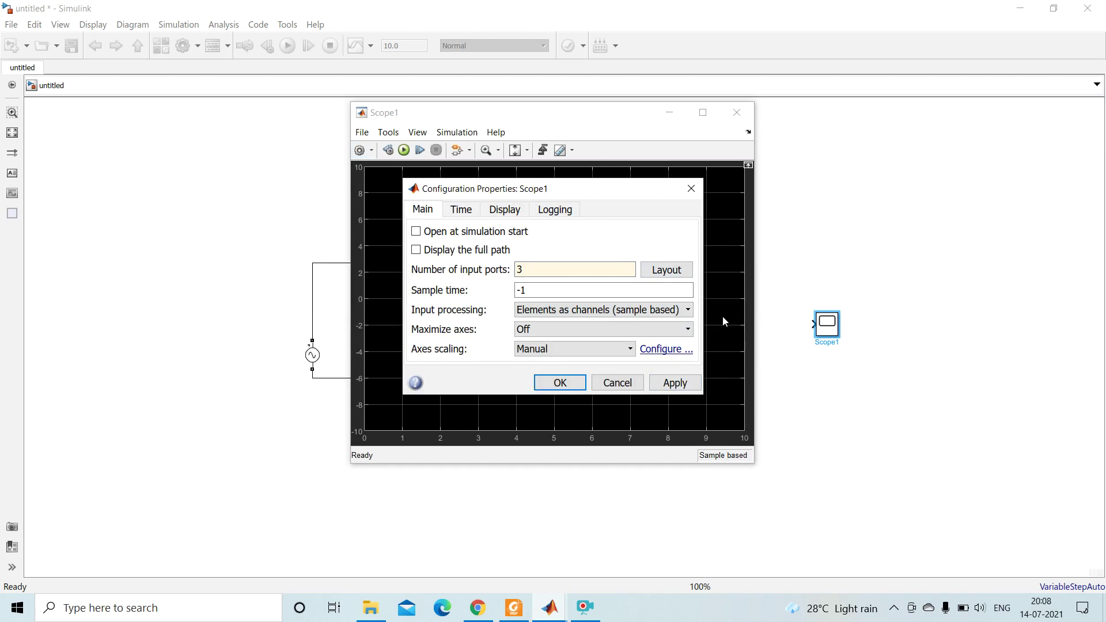
{"action": "left_click", "coordinate": [673, 390]}
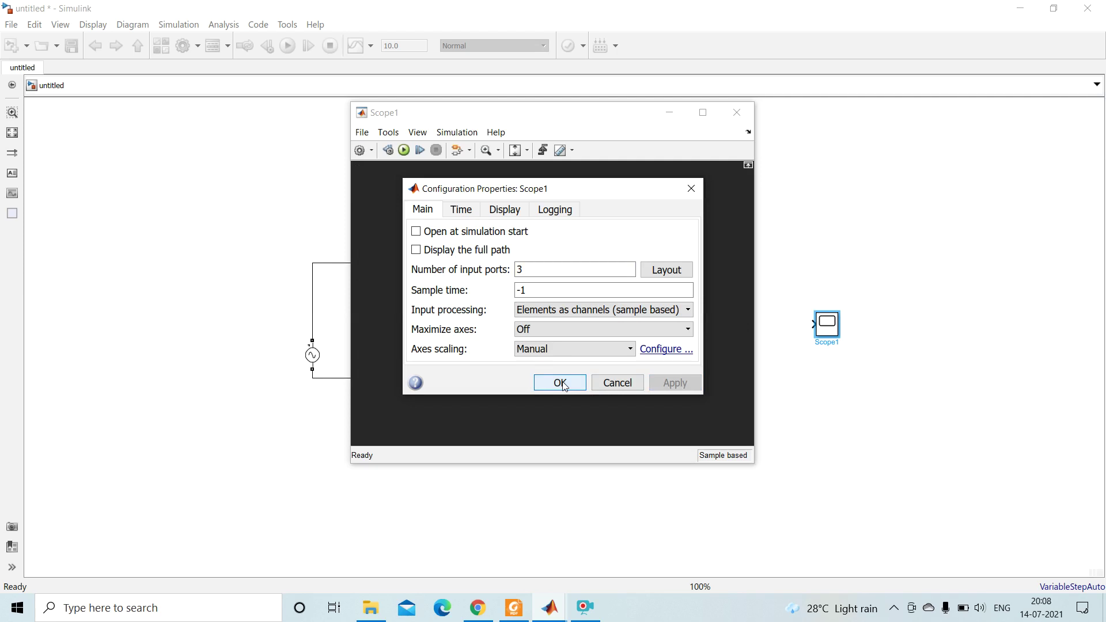
{"action": "left_click", "coordinate": [564, 384]}
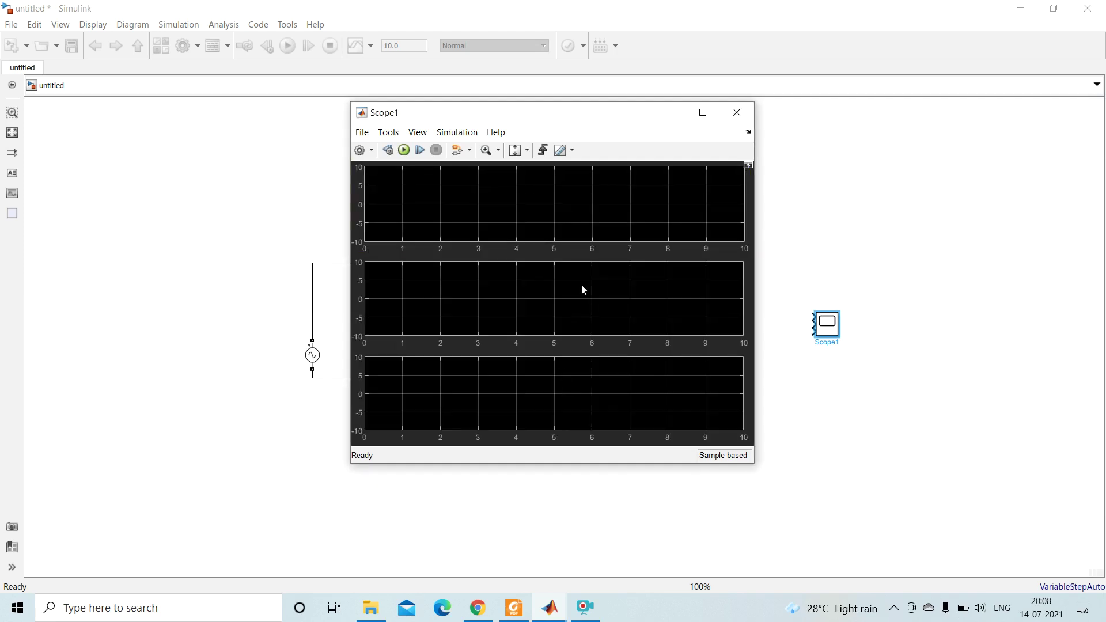
{"action": "left_click", "coordinate": [737, 114]}
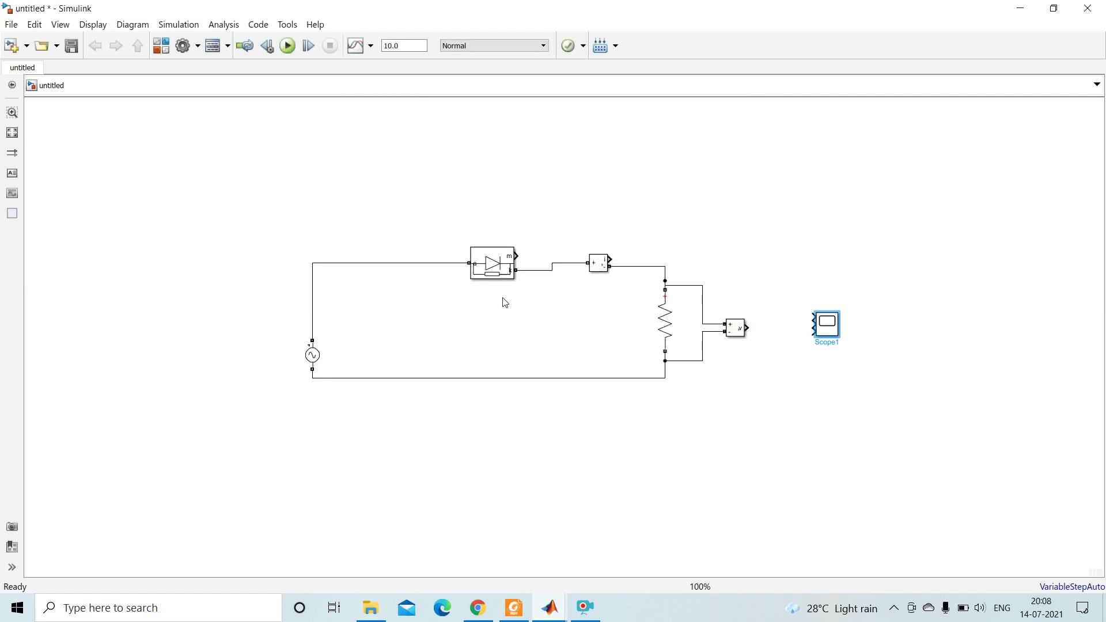
Move the AC voltage source up and connect a copy of the voltage measurement block across its terminals
{"action": "left_click", "coordinate": [315, 357]}
{"action": "left_click_drag", "start_coordinate": [316, 357], "coordinate": [314, 318]}
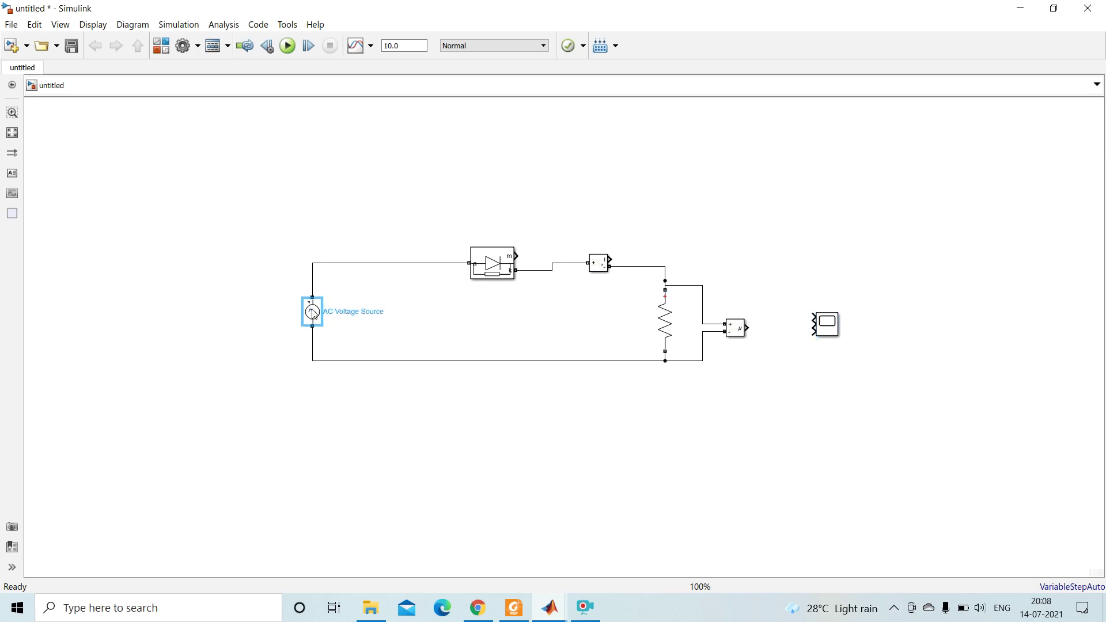
{"action": "left_click", "coordinate": [737, 330]}
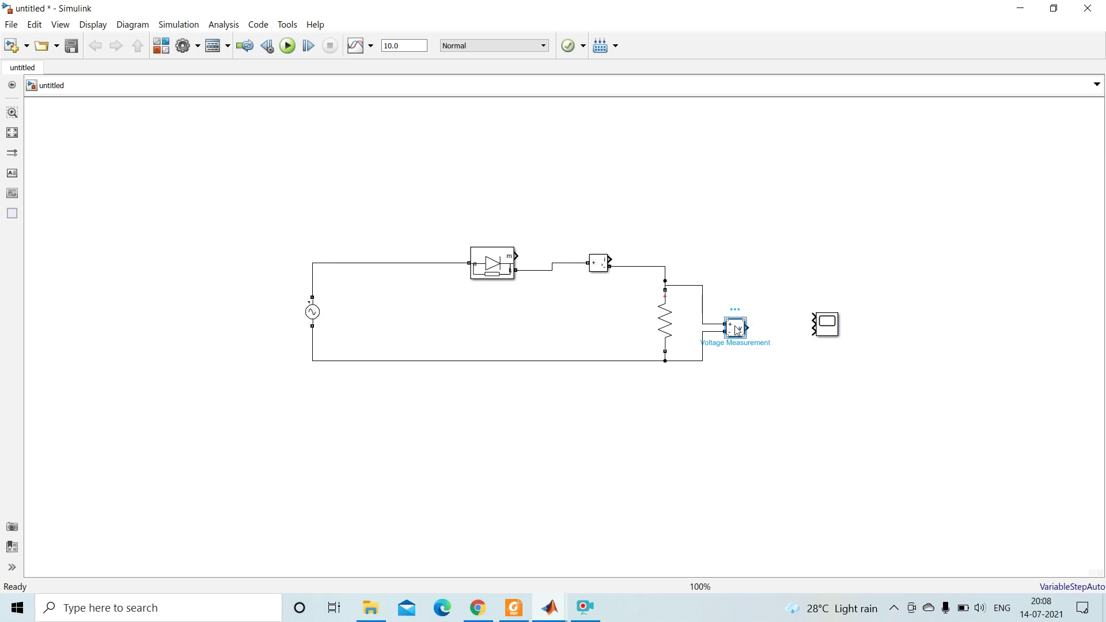
{"action": "left_click", "coordinate": [360, 320]}
{"action": "key", "text": "ctrl+v"}
{"action": "left_click_drag", "start_coordinate": [370, 323], "coordinate": [312, 288]}
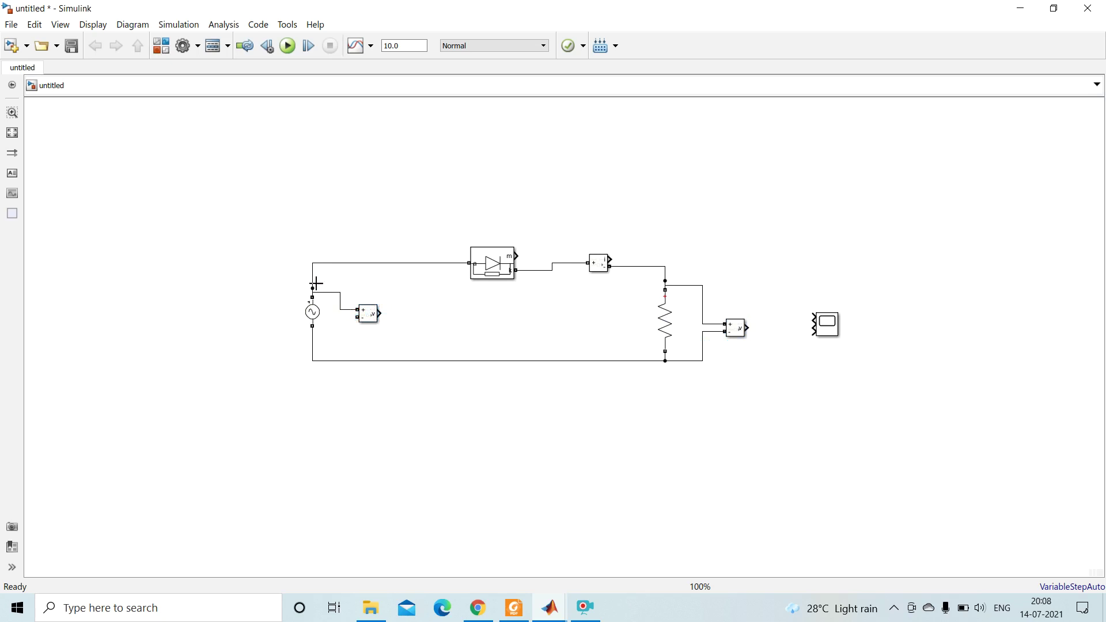
{"action": "left_click_drag", "start_coordinate": [358, 317], "coordinate": [312, 340]}
Enlarge the scope and wire source voltage, load voltage and current measurement outputs to its first, second and third inputs
{"action": "left_click_drag", "start_coordinate": [381, 313], "coordinate": [813, 319]}
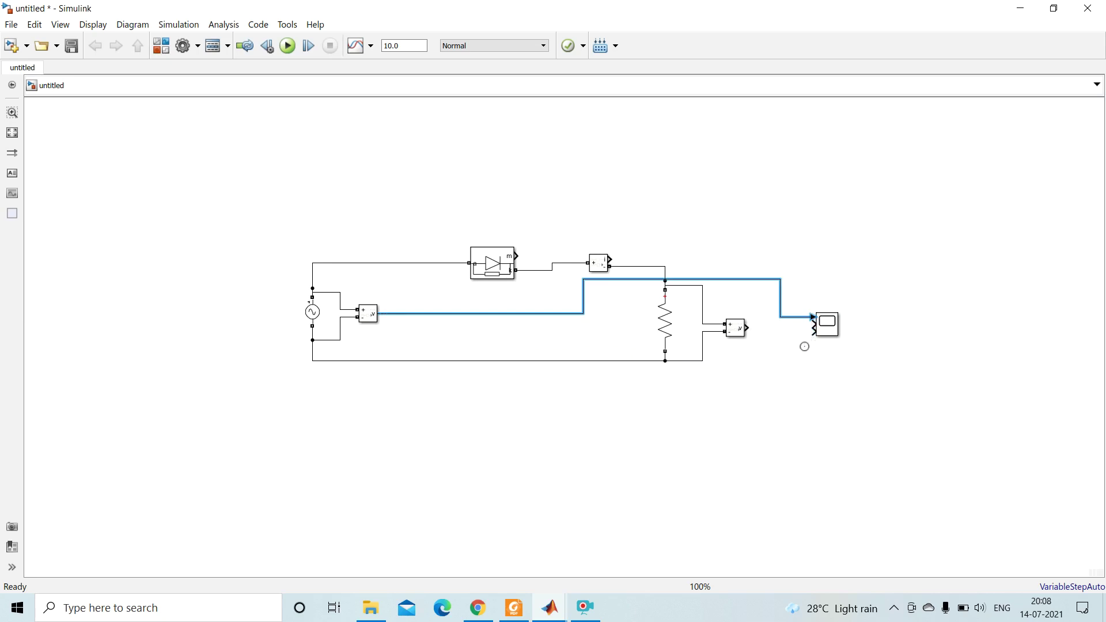
{"action": "left_click", "coordinate": [837, 336]}
{"action": "left_click_drag", "start_coordinate": [837, 336], "coordinate": [879, 385]}
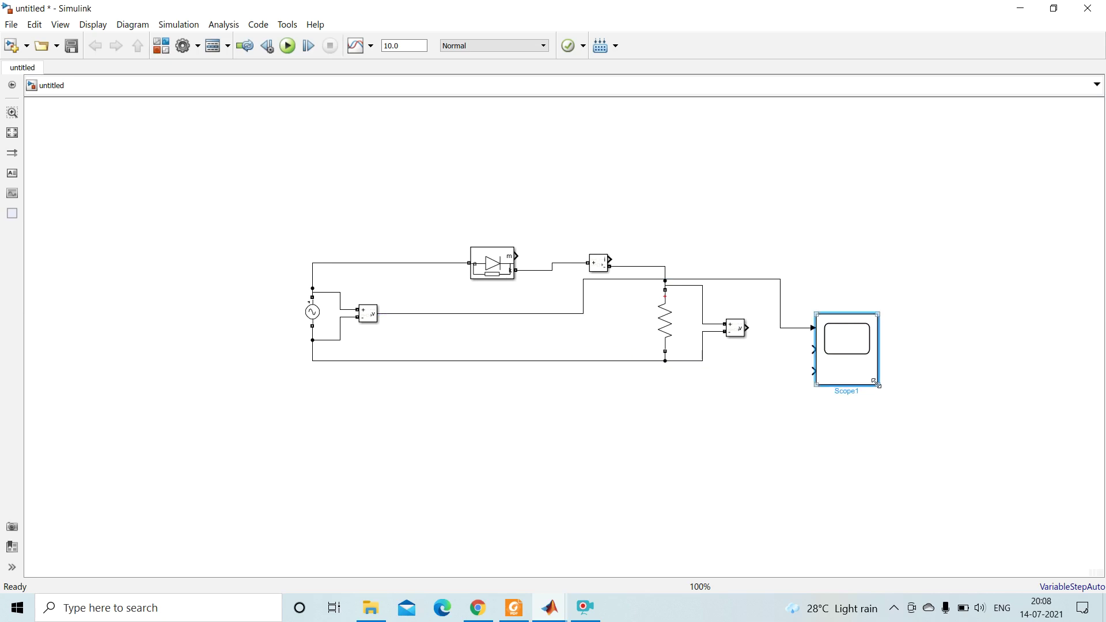
{"action": "left_click_drag", "start_coordinate": [749, 328], "coordinate": [813, 350]}
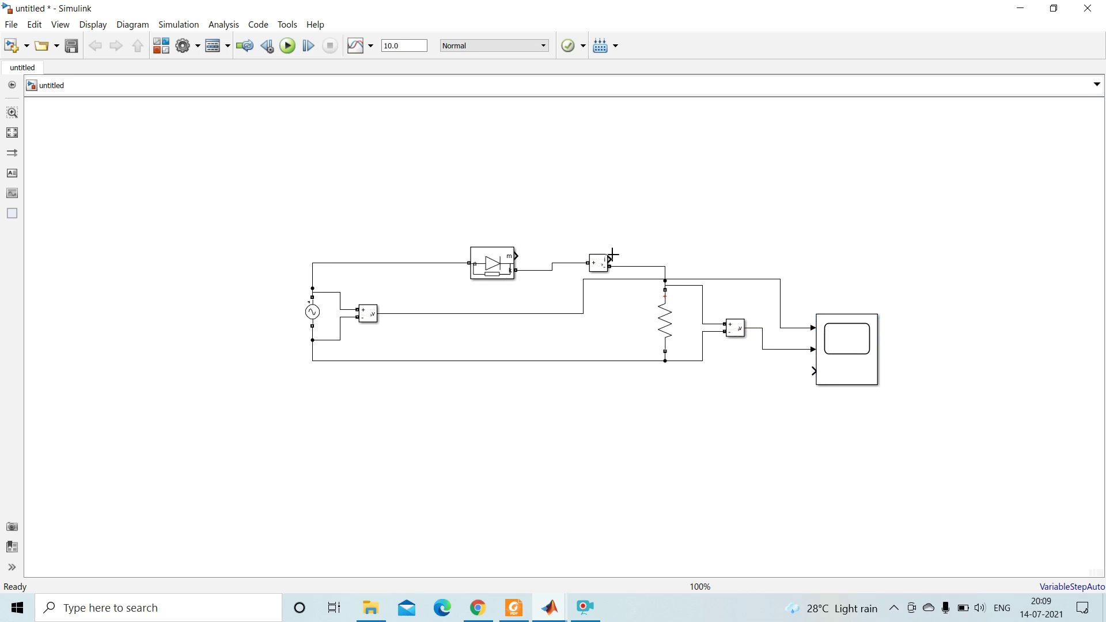
{"action": "left_click_drag", "start_coordinate": [609, 259], "coordinate": [811, 372]}
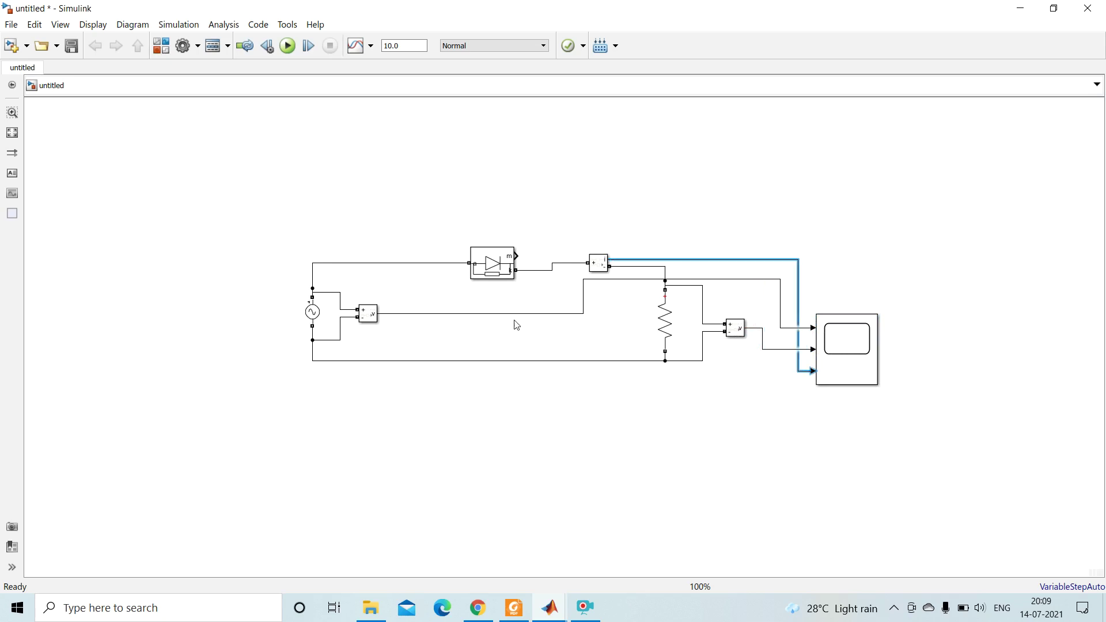
Set the AC voltage source's frequency to 50 Hz
{"action": "double_click", "coordinate": [312, 312]}
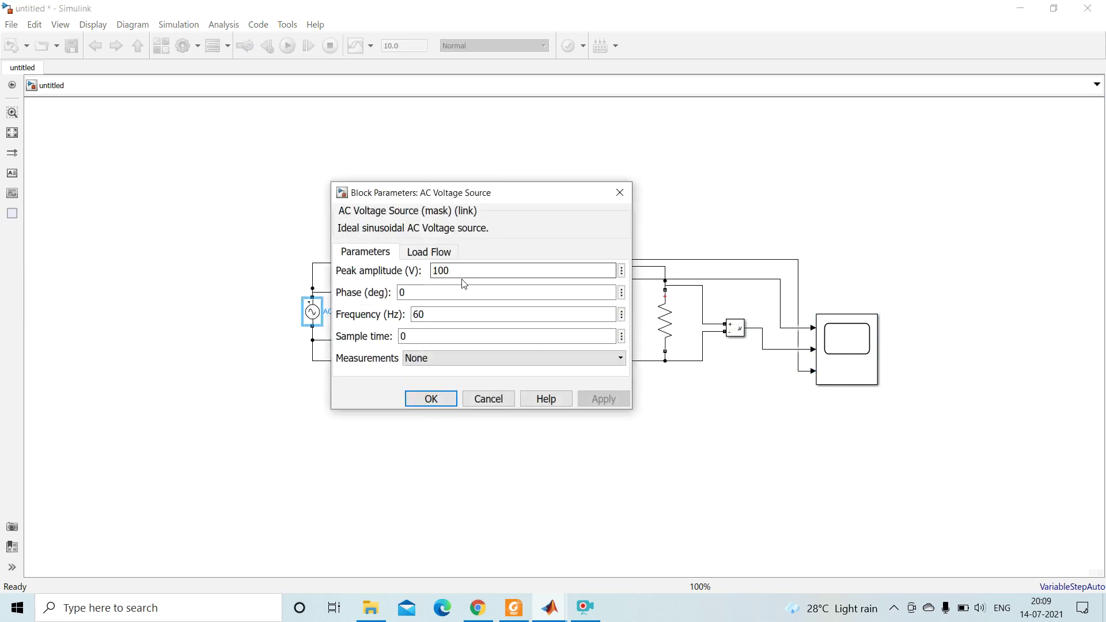
{"action": "double_click", "coordinate": [420, 314]}
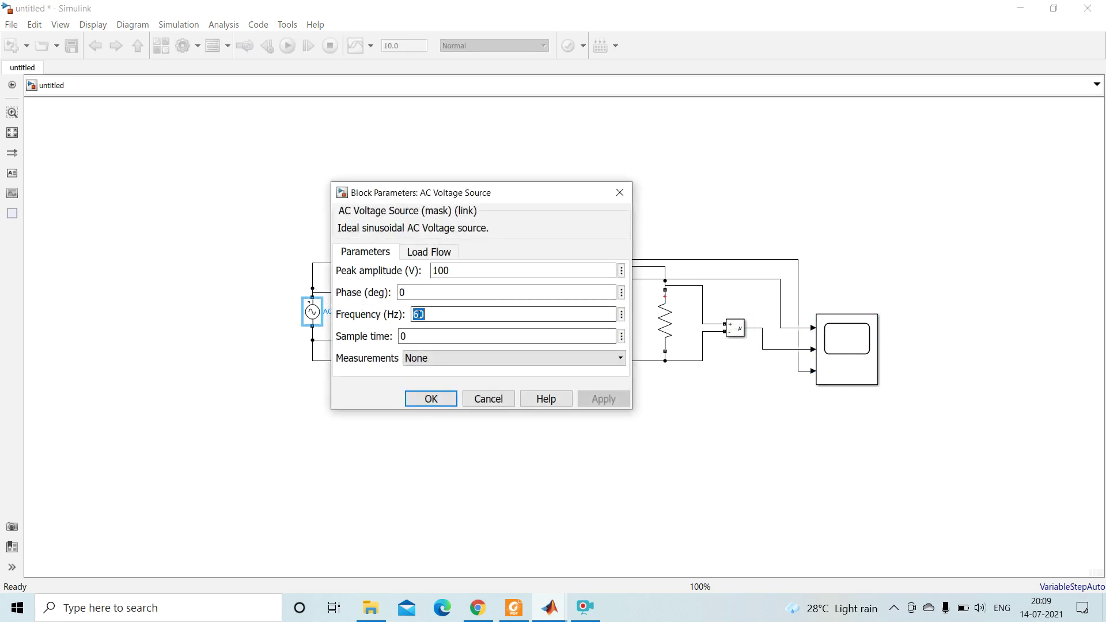
{"action": "type", "text": "50"}
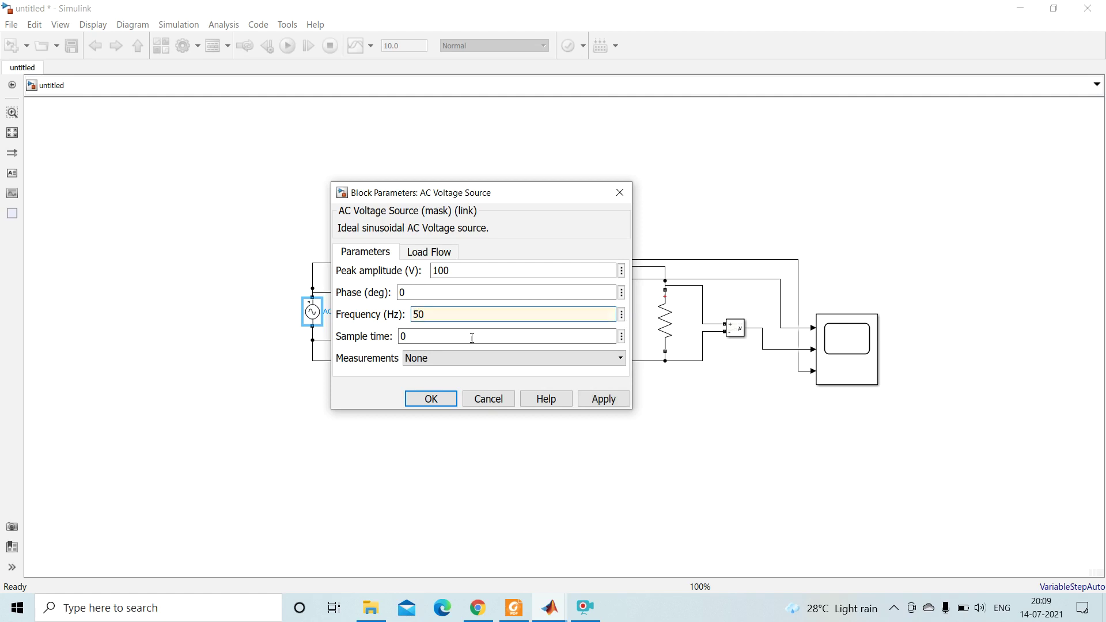
{"action": "left_click", "coordinate": [617, 404]}
{"action": "left_click", "coordinate": [445, 400]}
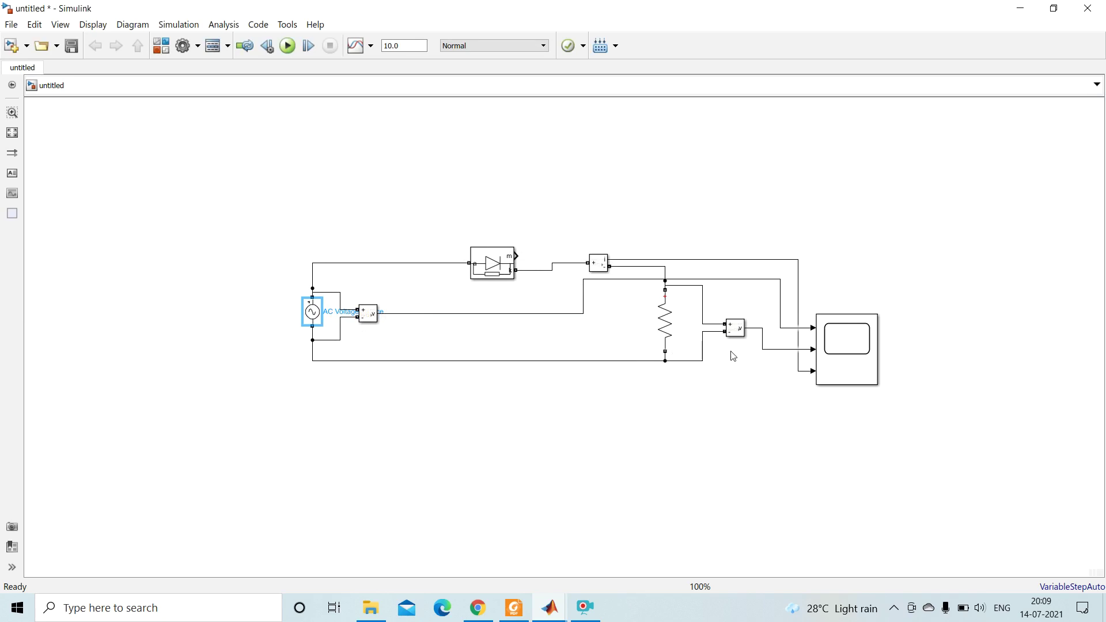
Try to add a powergui block on the empty canvas above the circuit
{"action": "left_click", "coordinate": [270, 169]}
{"action": "double_click", "coordinate": [270, 169]}
{"action": "type", "text": "powe"}
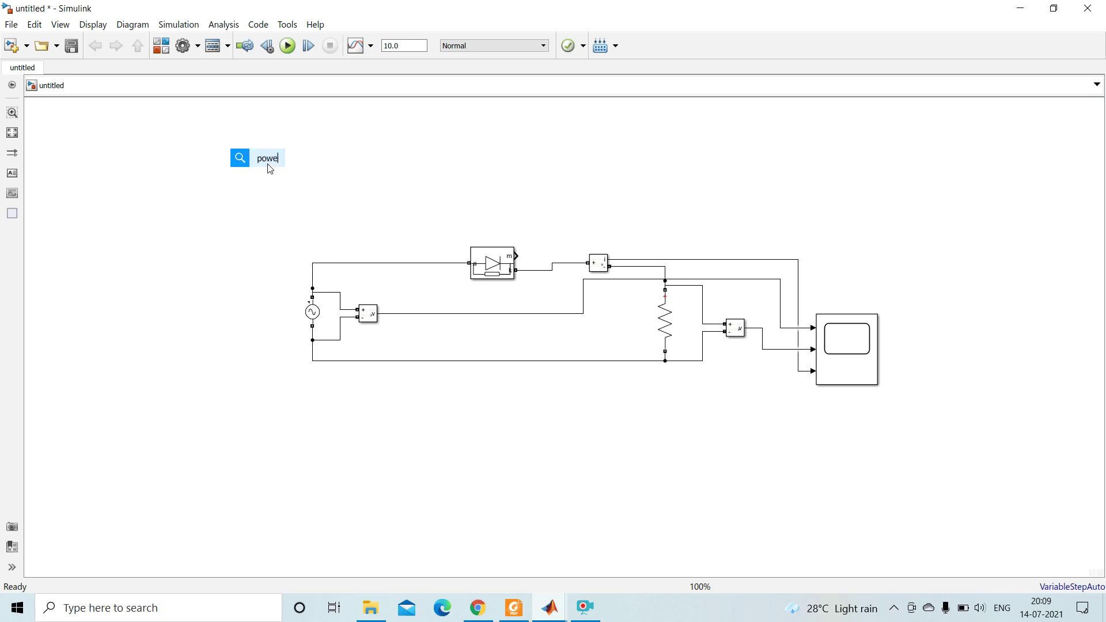
{"action": "type", "text": "rgui"}
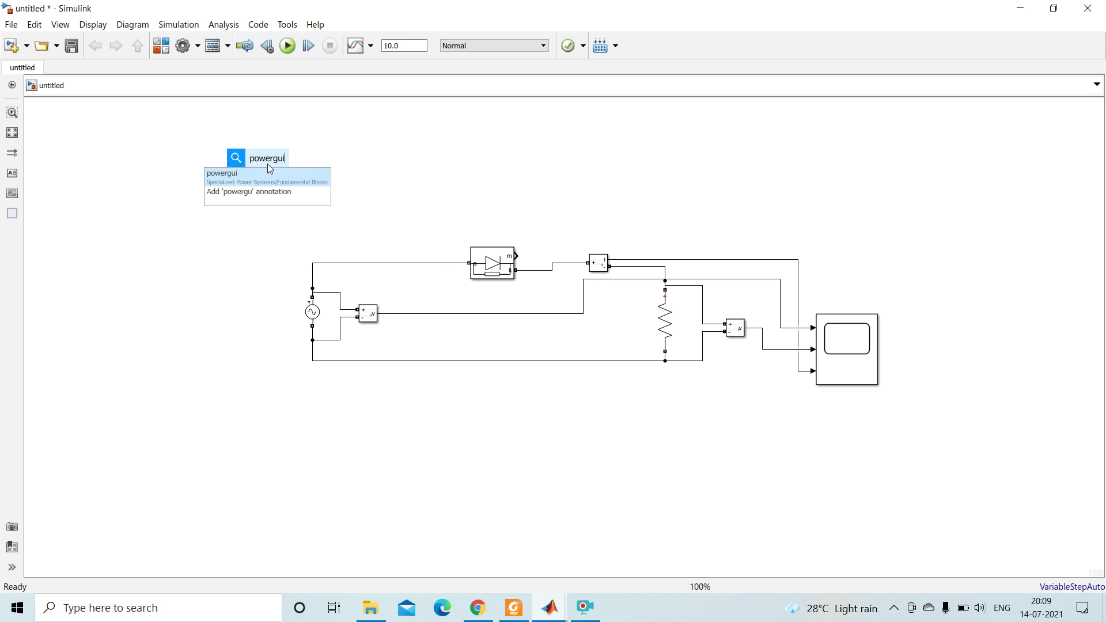
{"action": "left_click", "coordinate": [252, 177]}
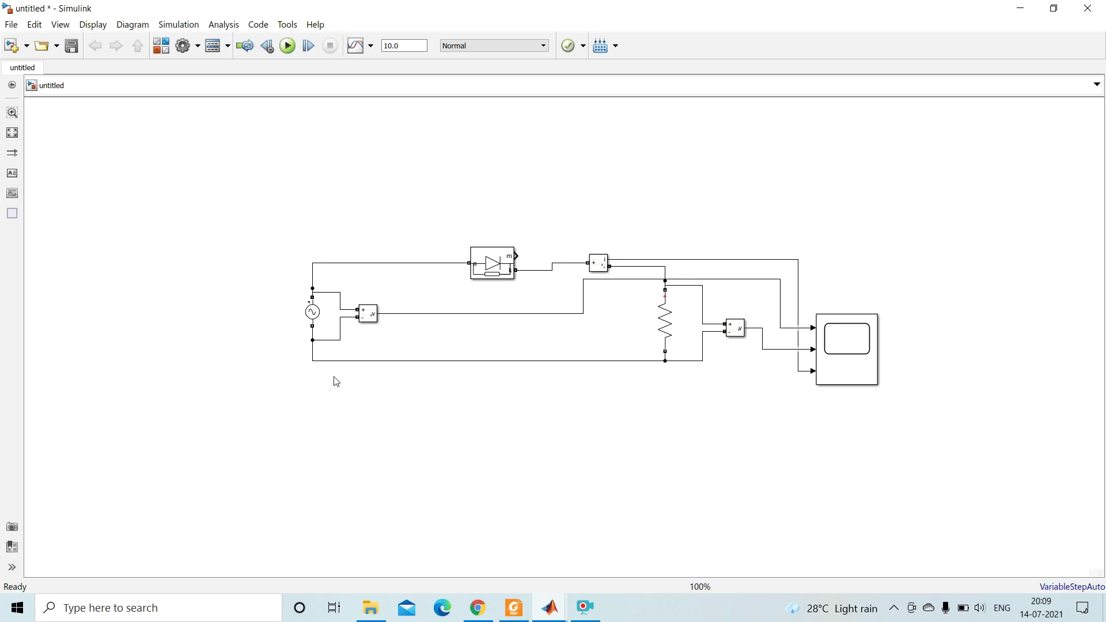
{"action": "left_click", "coordinate": [586, 609]}
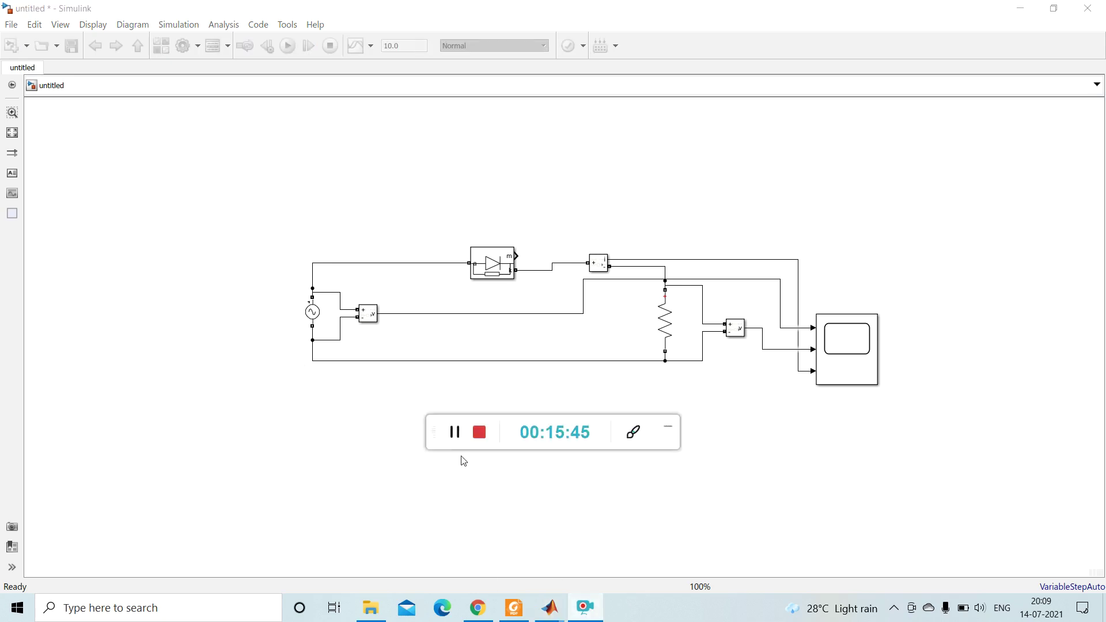
{"action": "left_click", "coordinate": [668, 433]}
Find the powergui block in the Simulink library and place it on the empty canvas above the AC voltage source
{"action": "left_click", "coordinate": [553, 610]}
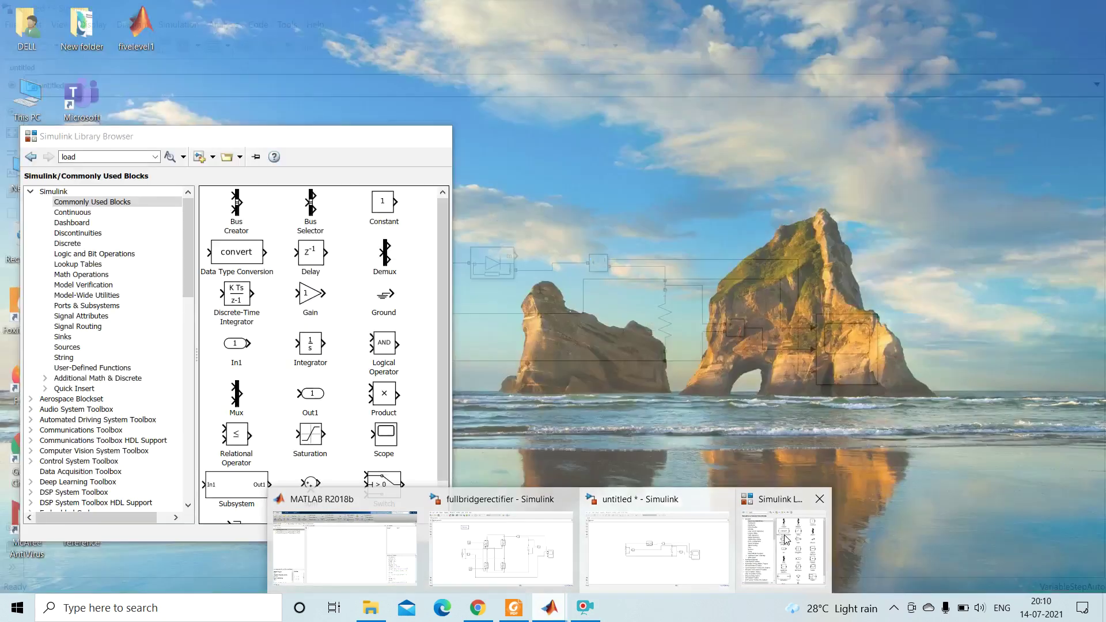
{"action": "left_click", "coordinate": [784, 545]}
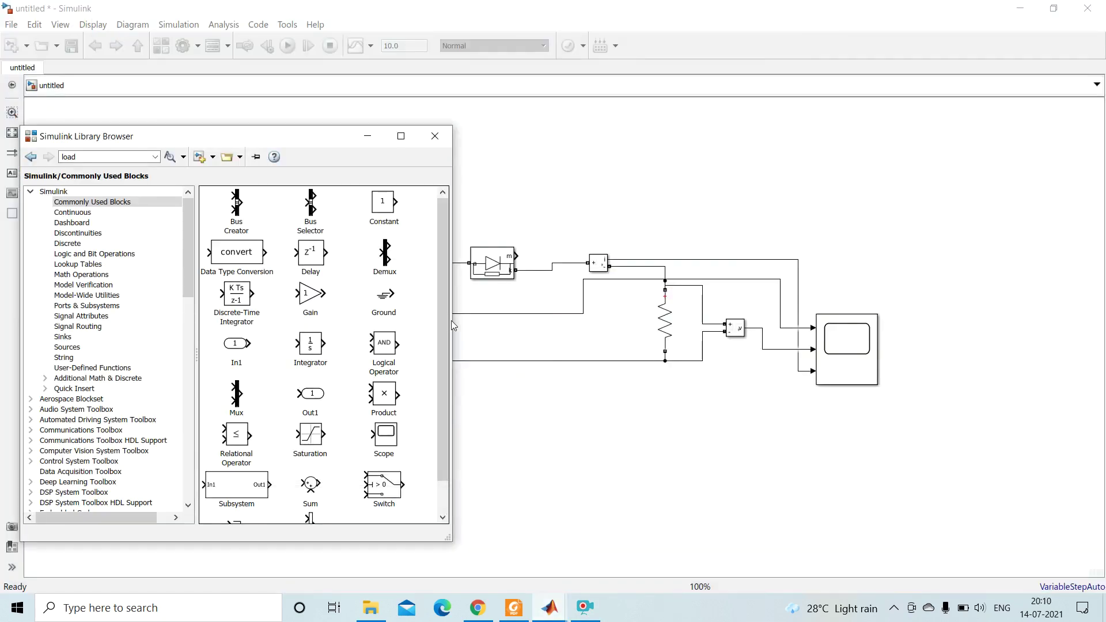
{"action": "double_click", "coordinate": [84, 157]}
{"action": "type", "text": "p"}
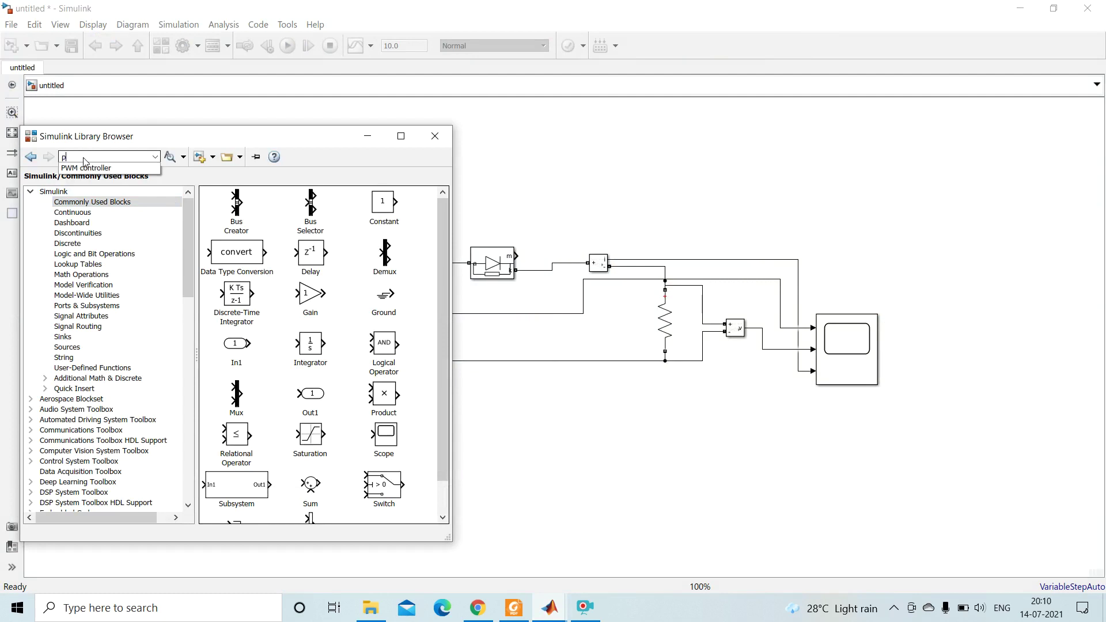
{"action": "type", "text": "owergui"}
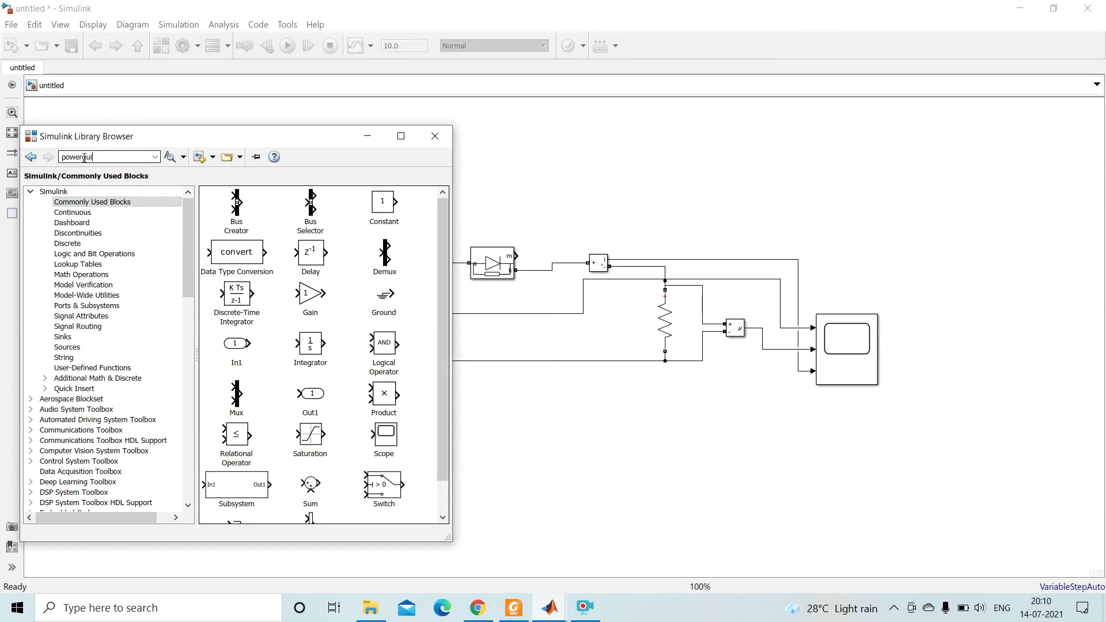
{"action": "key", "text": "Return"}
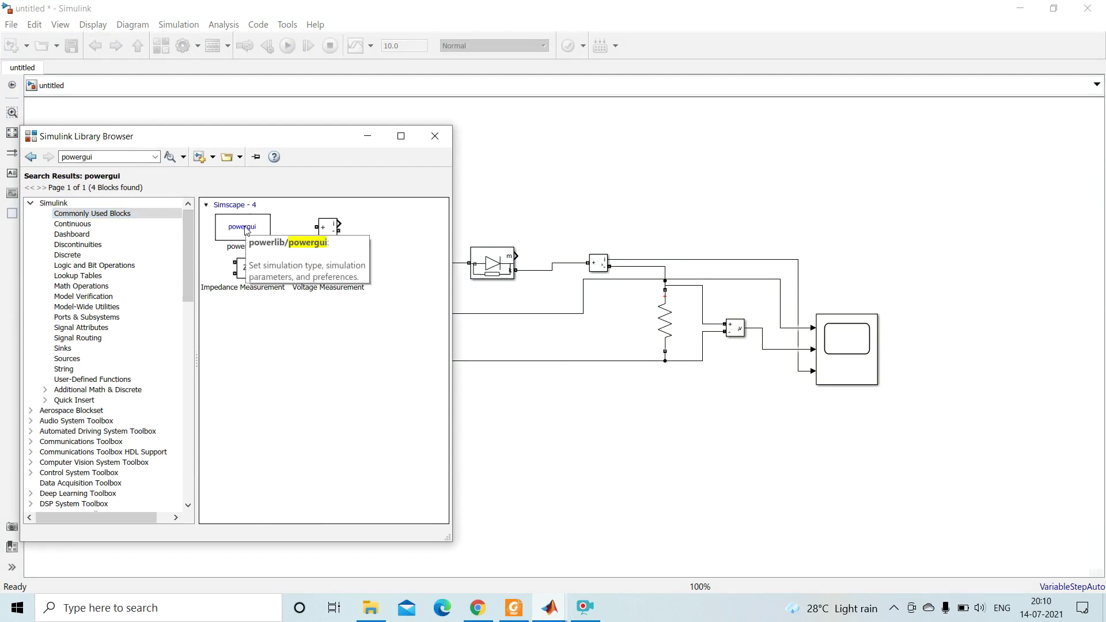
{"action": "left_click", "coordinate": [246, 231]}
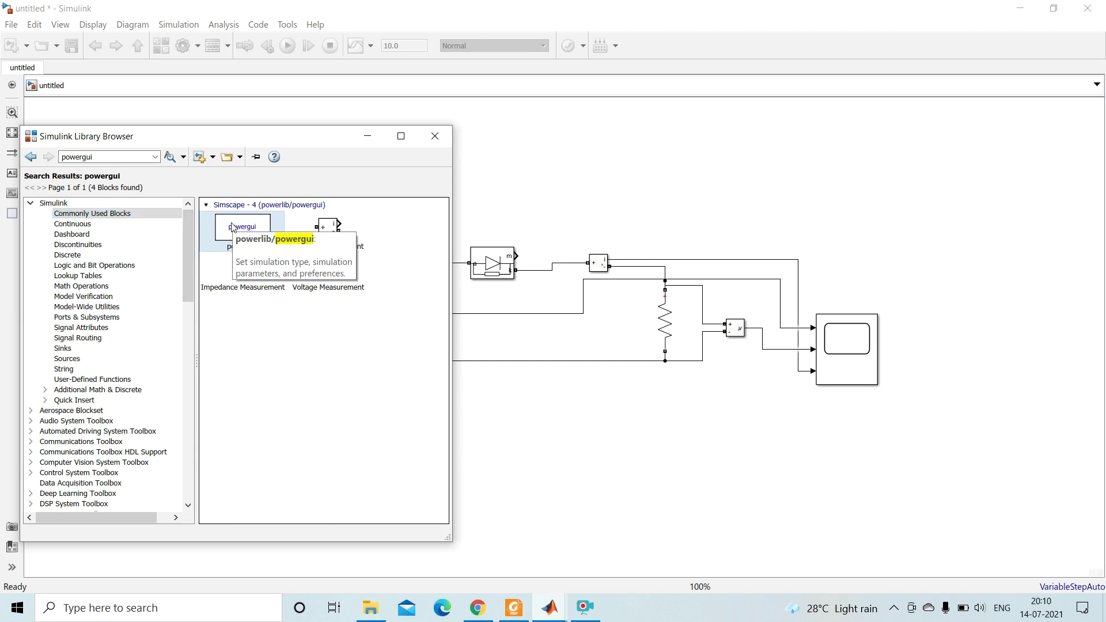
{"action": "left_click", "coordinate": [143, 215]}
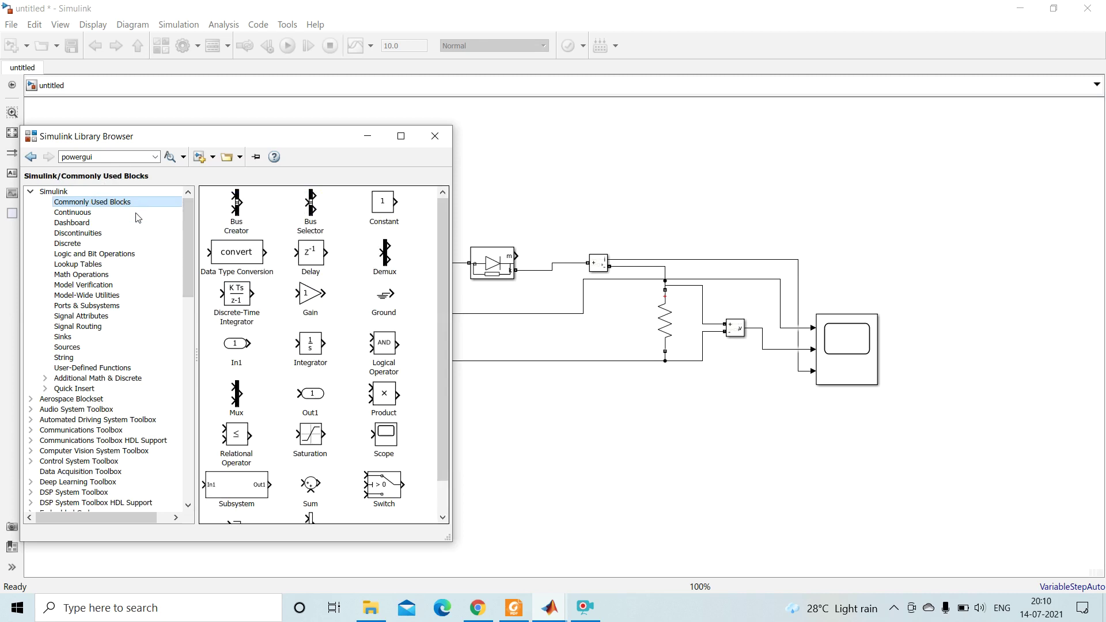
{"action": "mouse_move", "coordinate": [443, 243]}
{"action": "left_mouse_down"}
{"action": "mouse_move", "coordinate": [445, 347]}
{"action": "mouse_move", "coordinate": [439, 230]}
{"action": "left_mouse_up"}
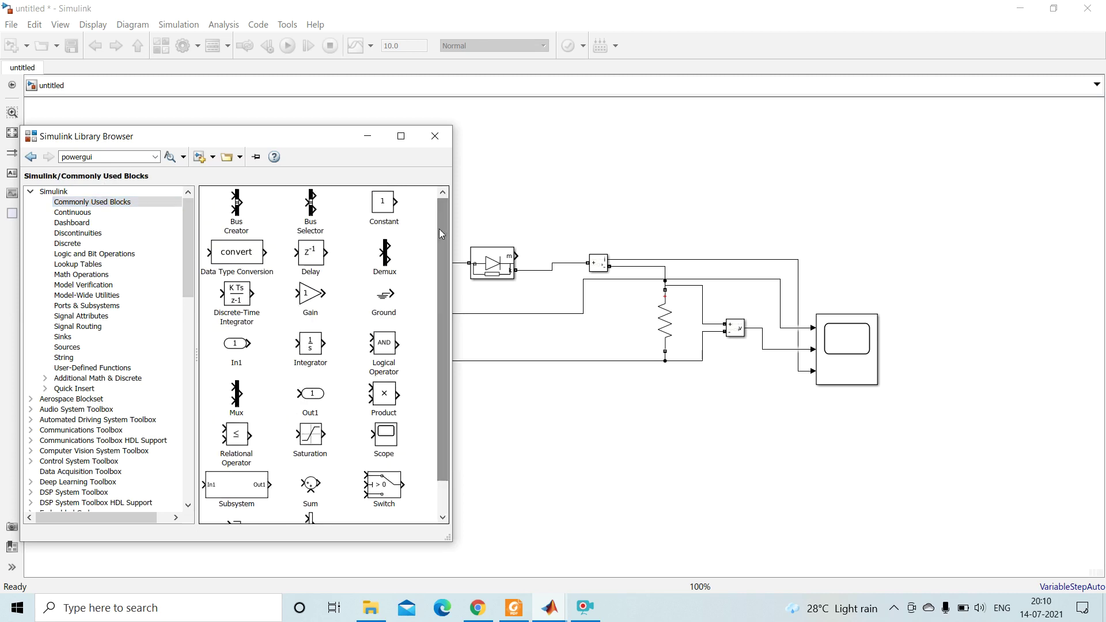
{"action": "left_click", "coordinate": [105, 157]}
{"action": "key", "text": "Return"}
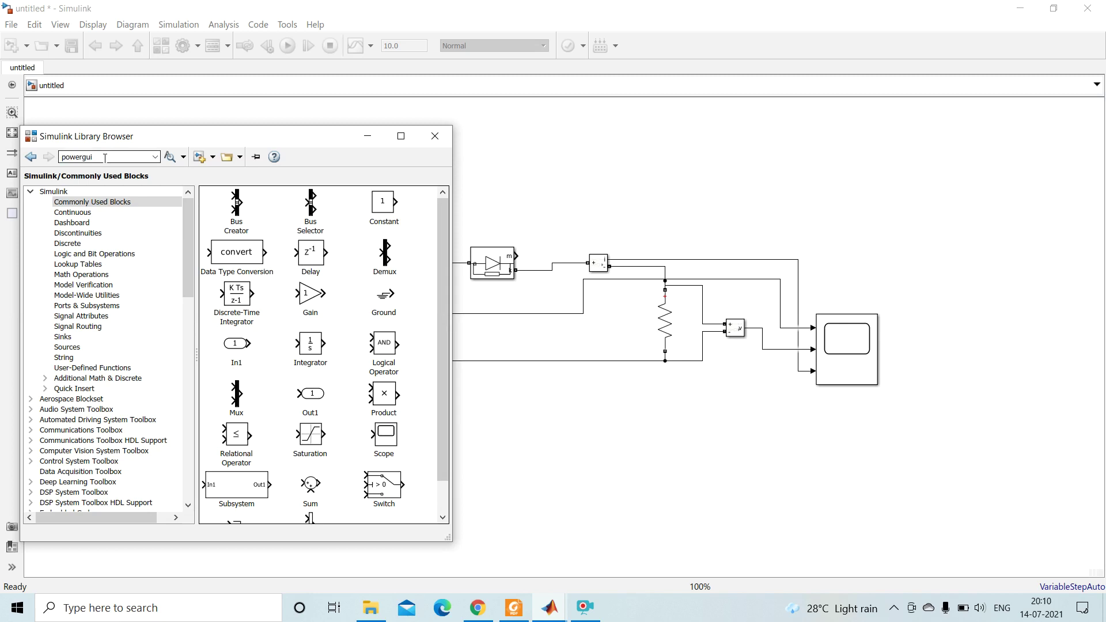
{"action": "left_click", "coordinate": [253, 229]}
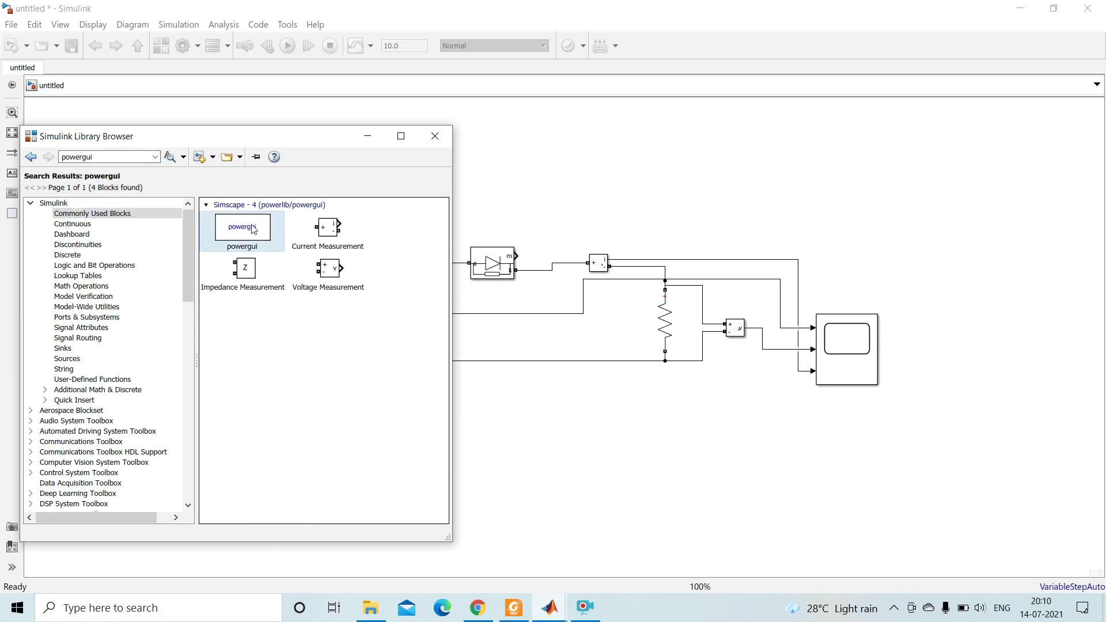
{"action": "left_click_drag", "start_coordinate": [254, 228], "coordinate": [595, 143]}
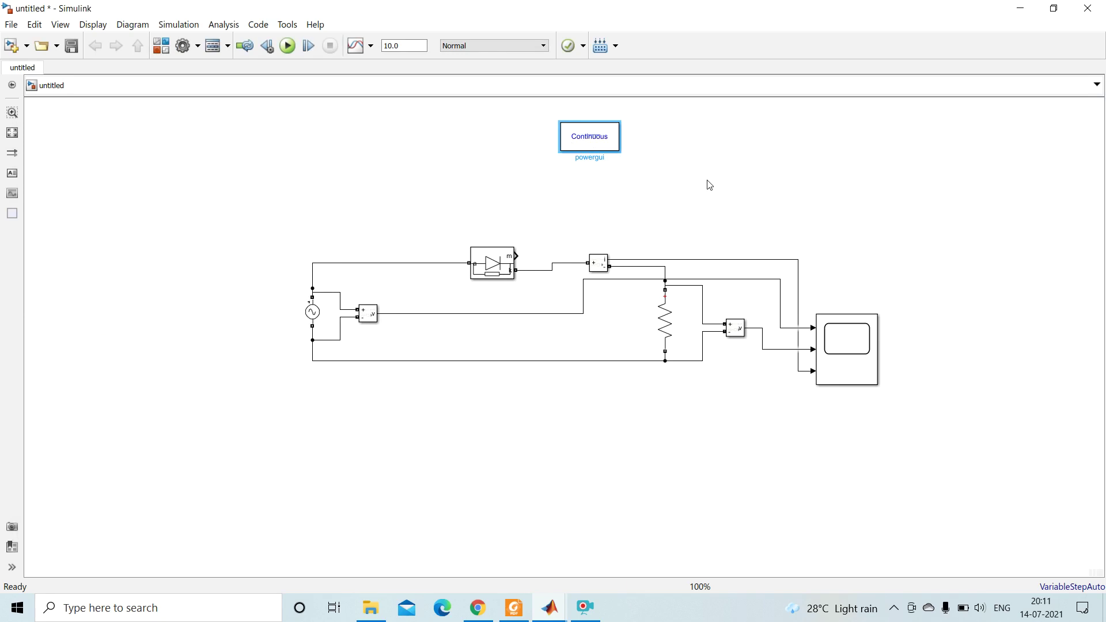
{"action": "key", "text": "ctrl+z"}
{"action": "left_click", "coordinate": [608, 257]}
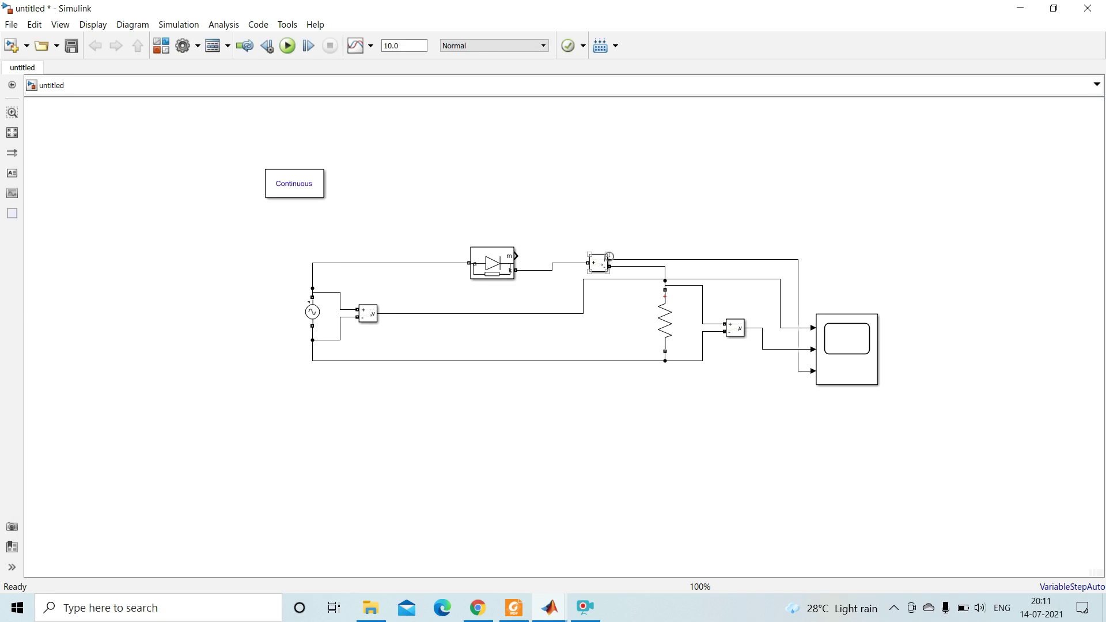
{"action": "left_click", "coordinate": [609, 256]}
{"action": "right_click", "coordinate": [610, 257]}
{"action": "left_click", "coordinate": [734, 222]}
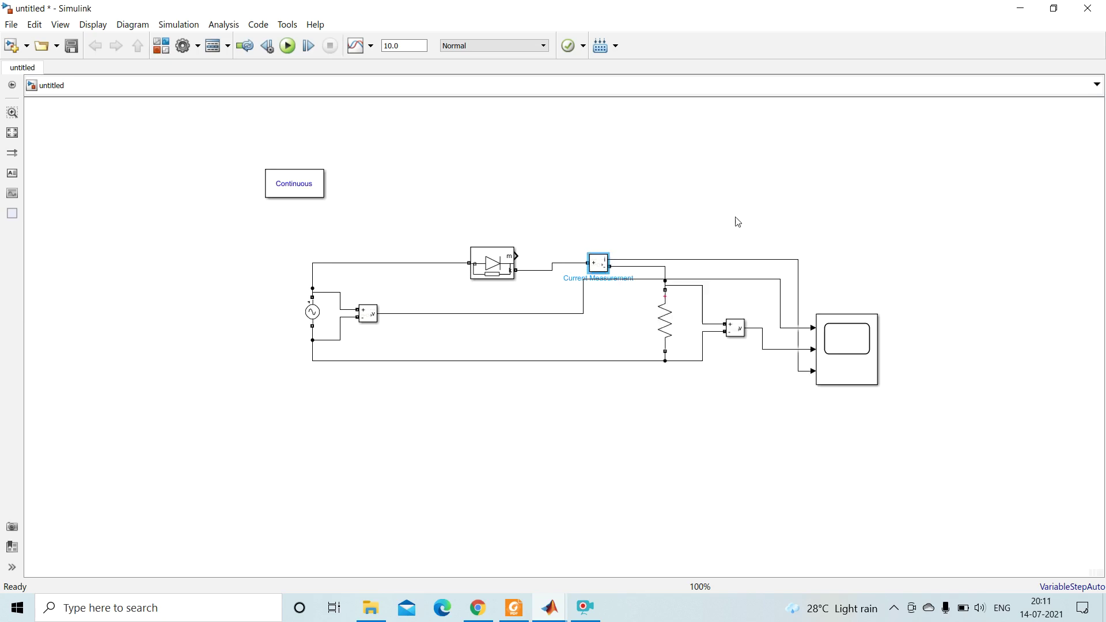
{"action": "left_click", "coordinate": [666, 464]}
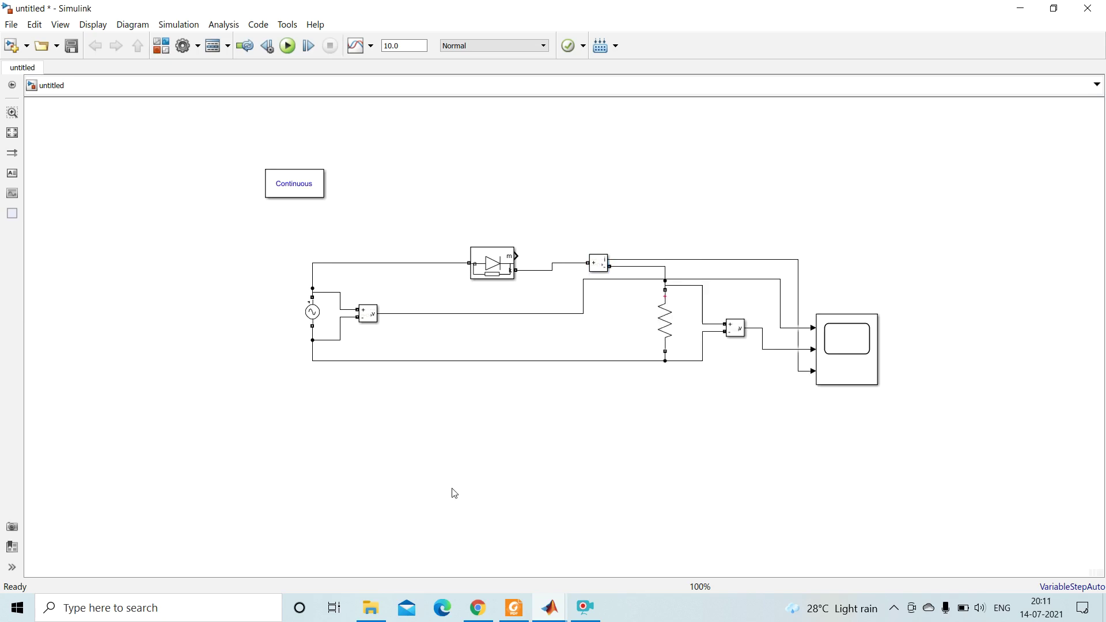
Set the simulation stop time to 0.1 and run the simulation
{"action": "double_click", "coordinate": [405, 49]}
{"action": "type", "text": "0.1"}
{"action": "left_click", "coordinate": [287, 50]}
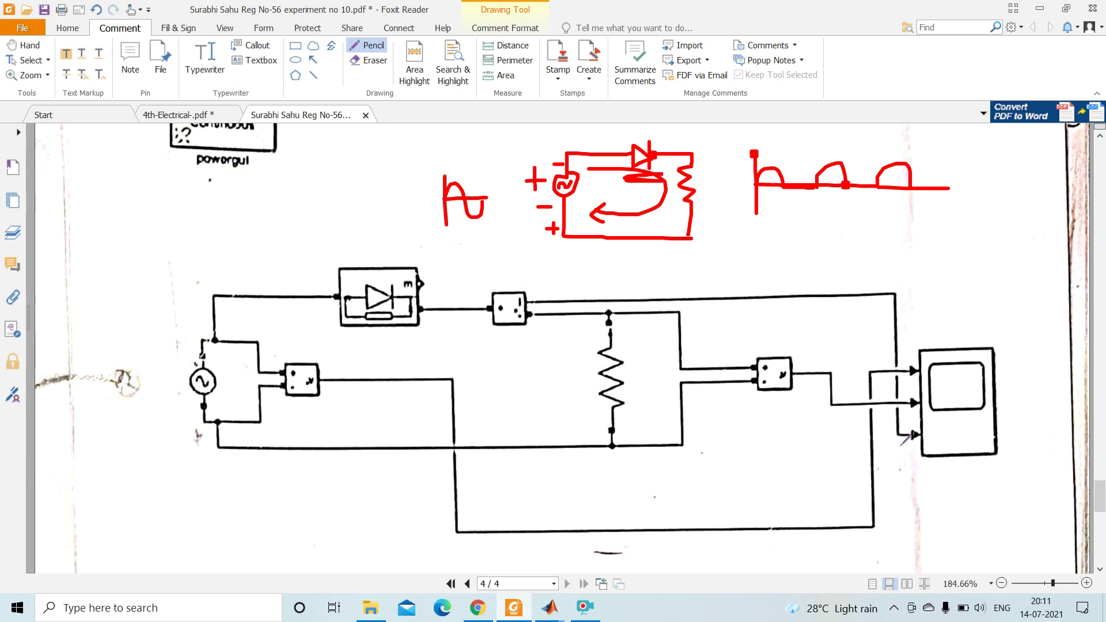
Review the reference circuit diagram and its output waveforms in the experiment PDF in Foxit Reader
{"action": "scroll", "coordinate": [347, 181], "scroll_direction": "up", "scroll_amount": 1}
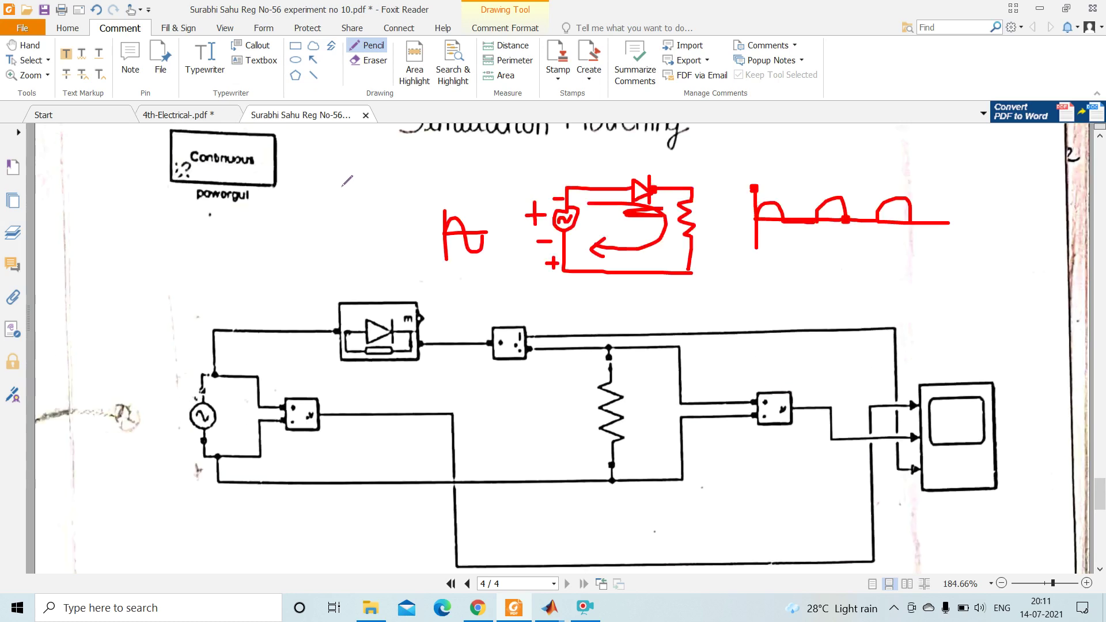
{"action": "scroll", "coordinate": [186, 209], "scroll_direction": "down", "scroll_amount": 7}
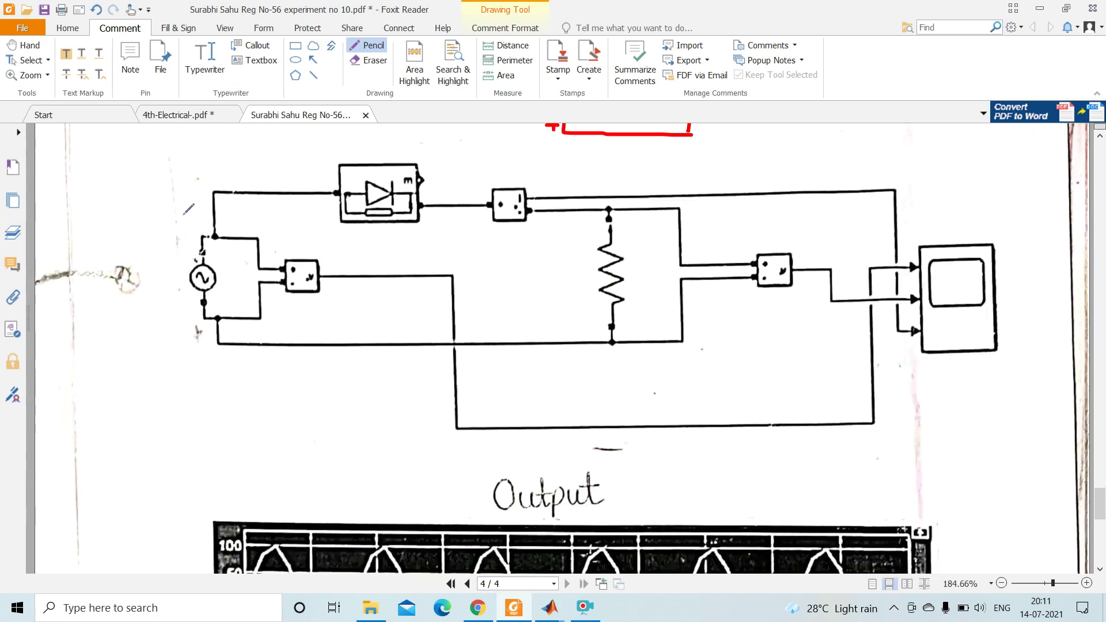
{"action": "scroll", "coordinate": [190, 218], "scroll_direction": "down", "scroll_amount": 5}
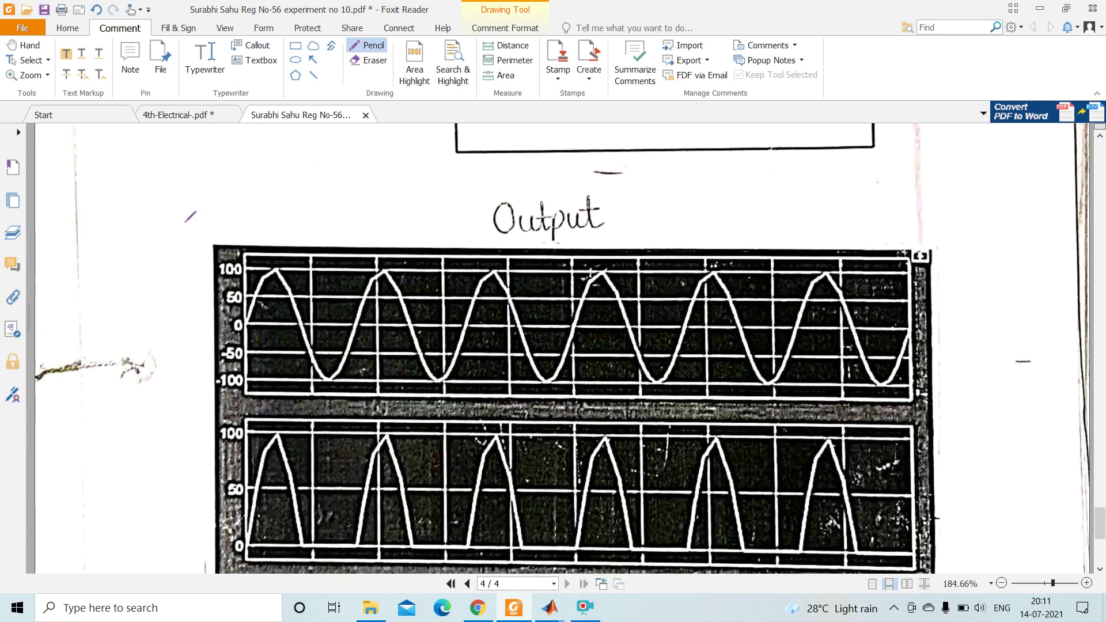
{"action": "scroll", "coordinate": [190, 217], "scroll_direction": "down", "scroll_amount": 3}
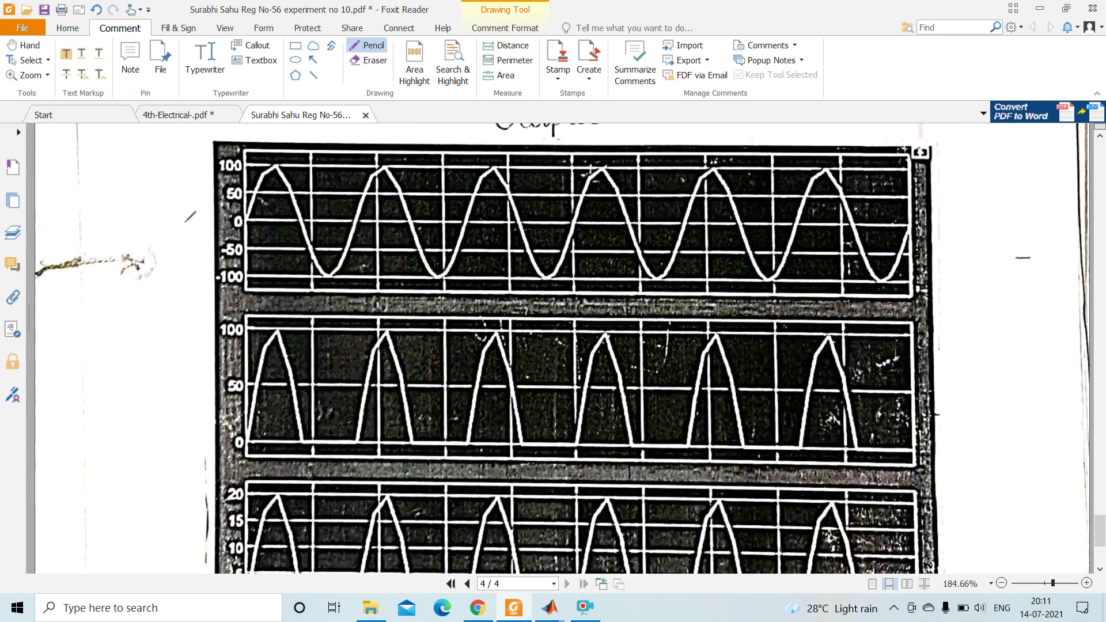
Switch back to the untitled Simulink model, open the scope and maximize its window to view the three waveforms
{"action": "left_click", "coordinate": [546, 617]}
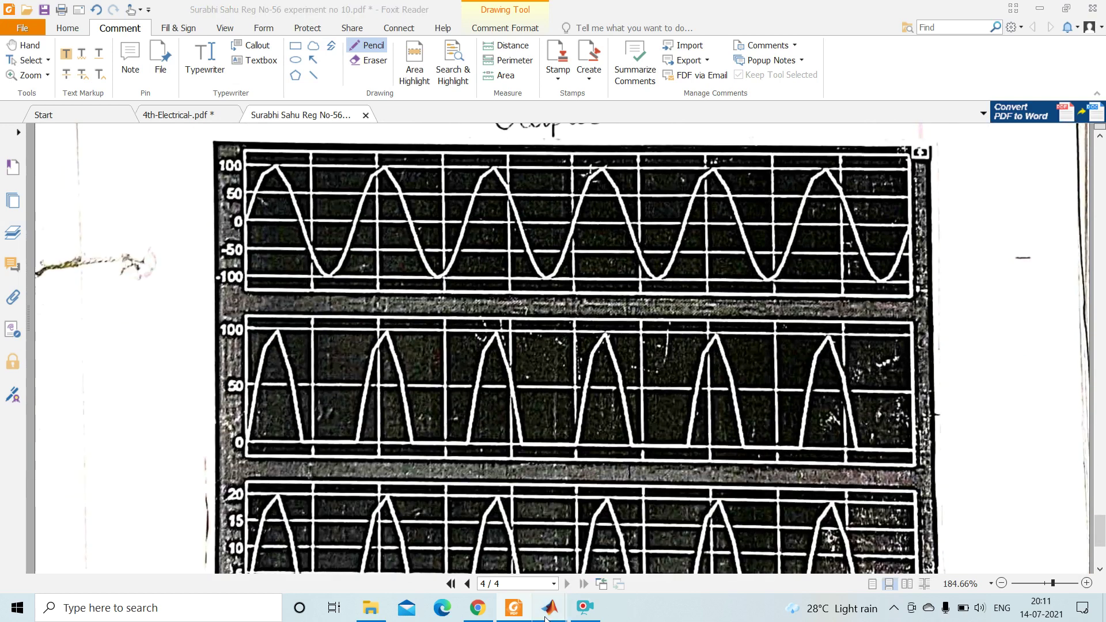
{"action": "left_click", "coordinate": [644, 556]}
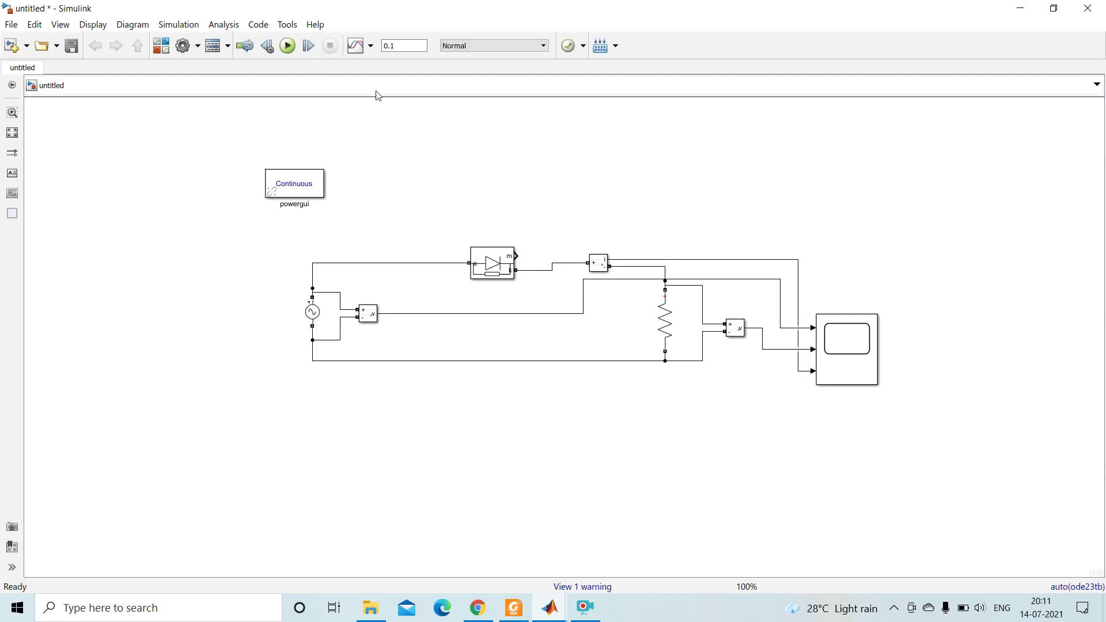
{"action": "left_click", "coordinate": [835, 384]}
{"action": "double_click", "coordinate": [840, 359]}
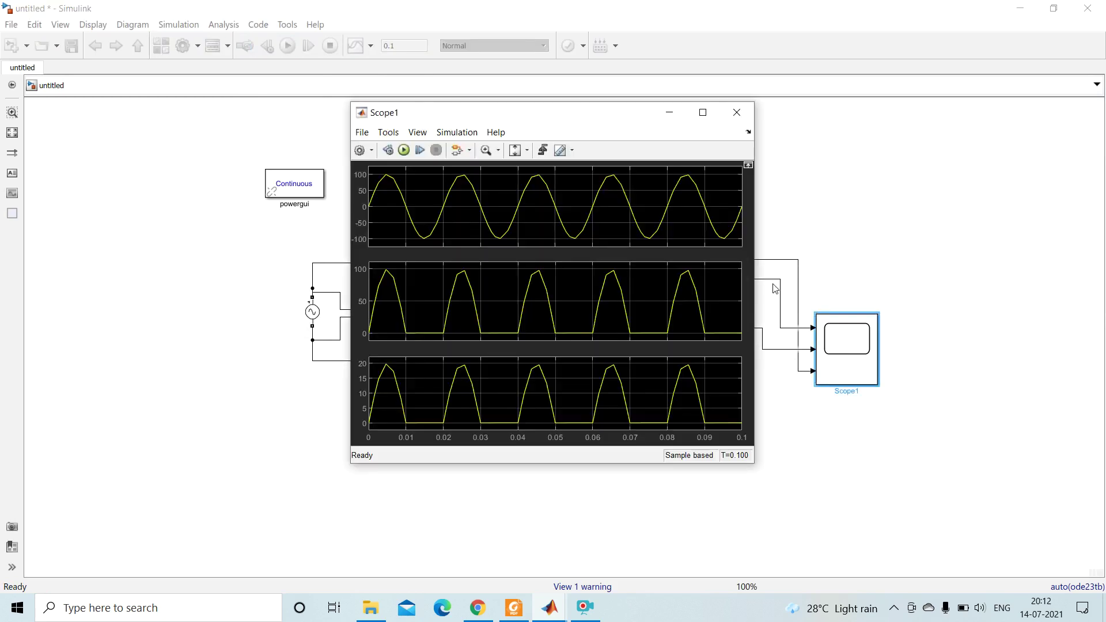
{"action": "left_click", "coordinate": [703, 112]}
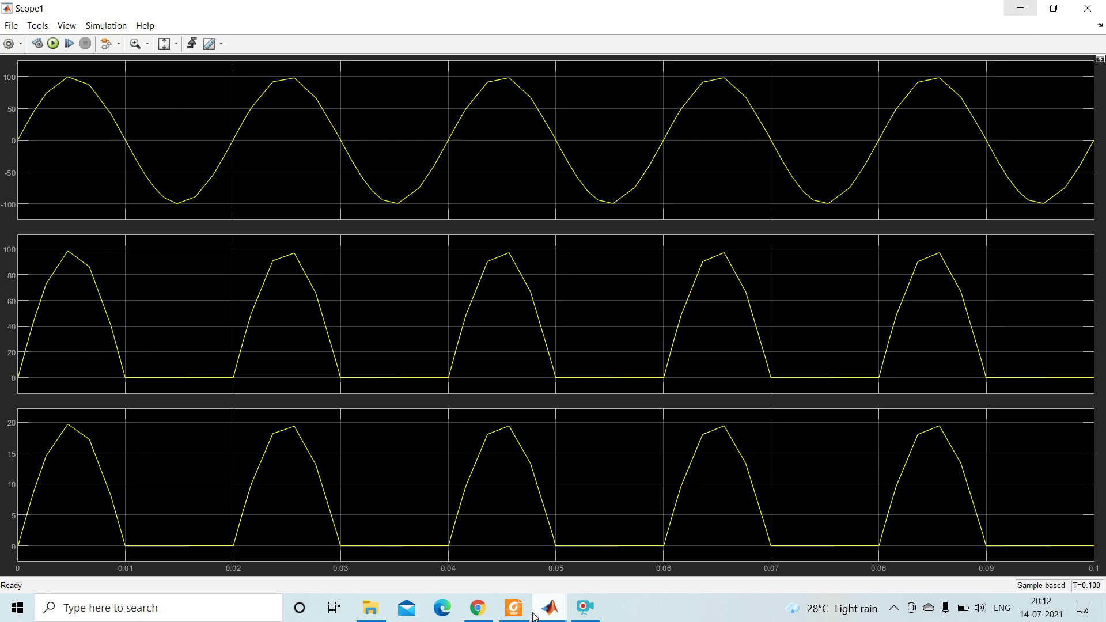
Switch to the experiment PDF in Foxit Reader and compare its source voltage, load voltage and current waveforms with the scope
{"action": "left_click", "coordinate": [514, 609]}
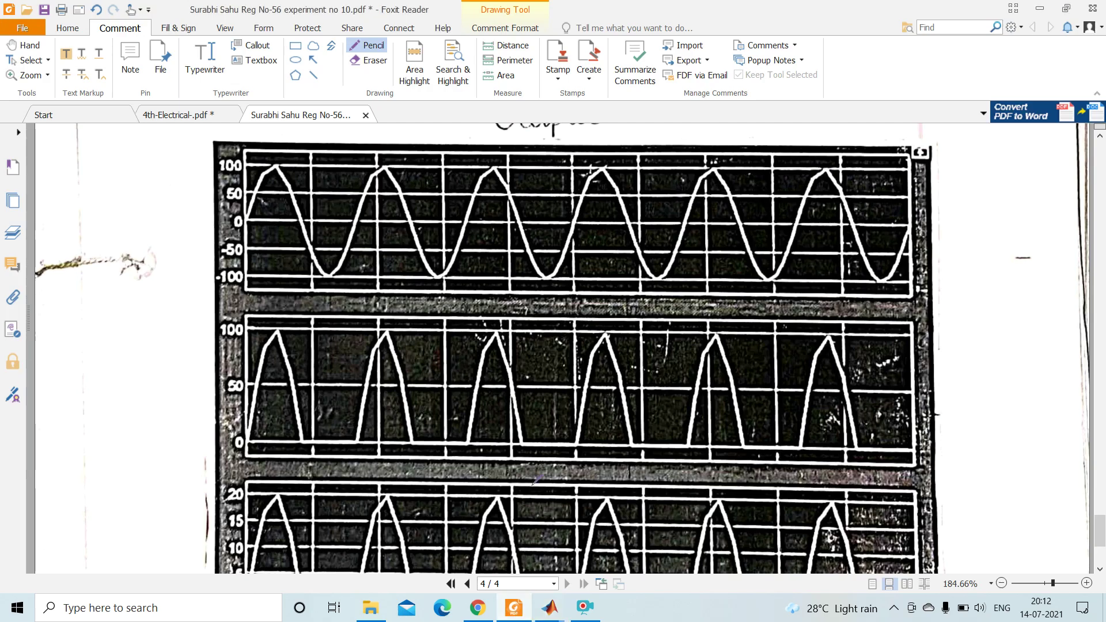
{"action": "scroll", "coordinate": [334, 321], "scroll_direction": "down", "scroll_amount": 1}
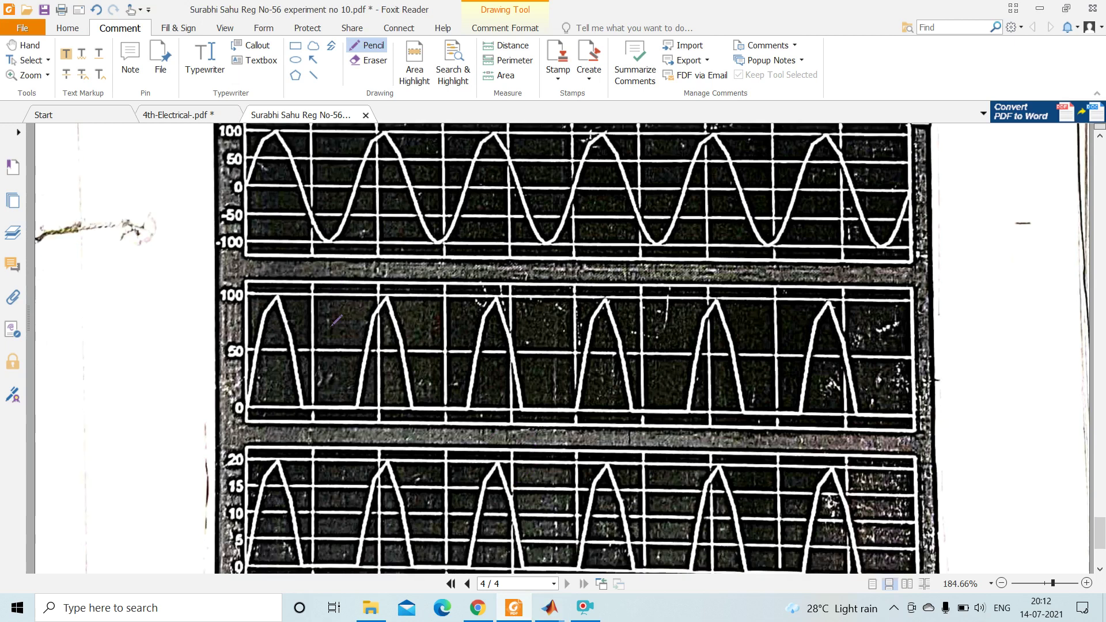
{"action": "scroll", "coordinate": [336, 321], "scroll_direction": "up", "scroll_amount": 1}
{"action": "scroll", "coordinate": [340, 317], "scroll_direction": "down", "scroll_amount": 4}
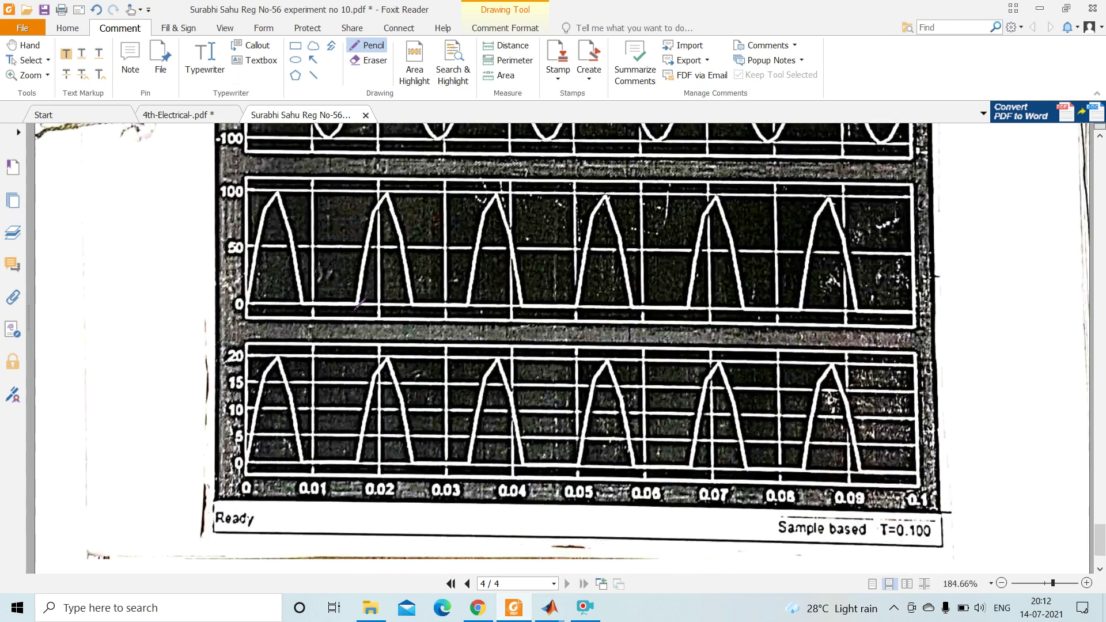